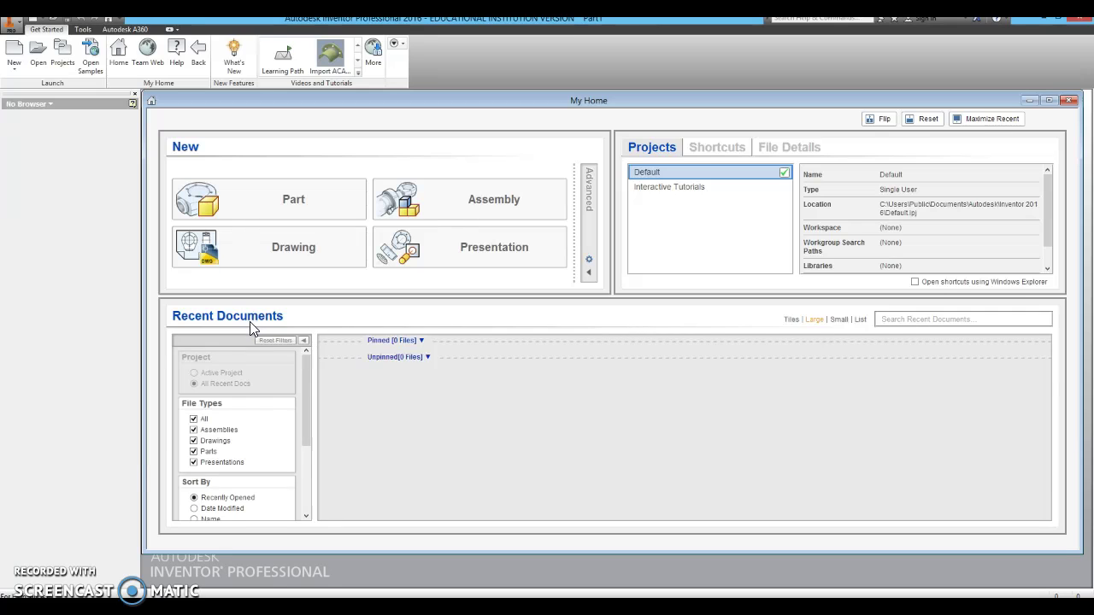
# Create a new part file, Part3, from the Part tile on the My Home screen
pyautogui.click(169, 405)
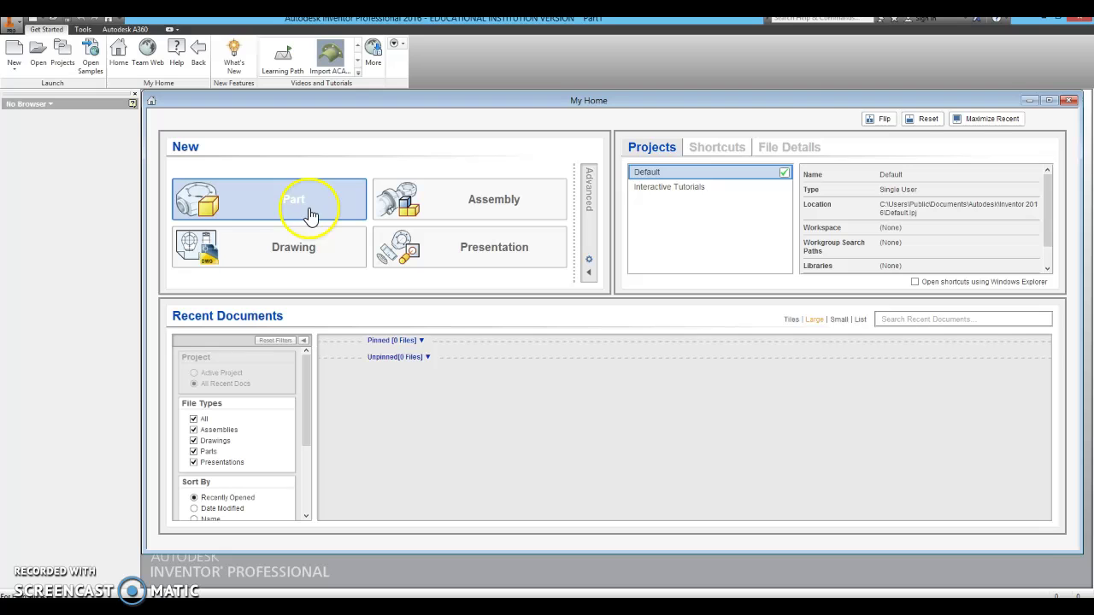
pyautogui.click(290, 201)
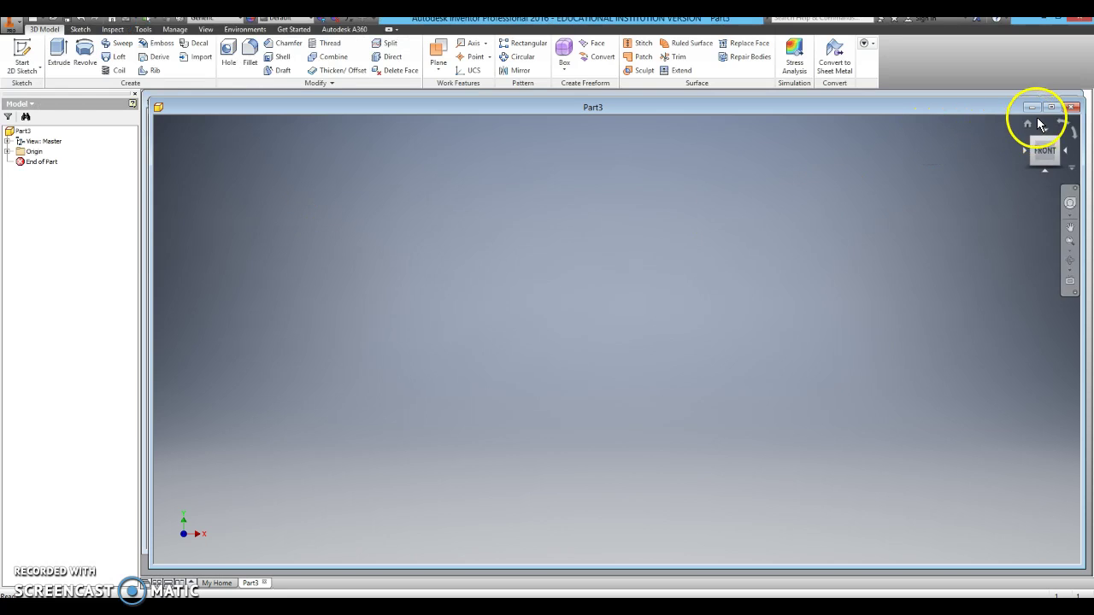
# Maximize the Part3 window and start Sketch1 on the XY plane
pyautogui.click(1052, 107)
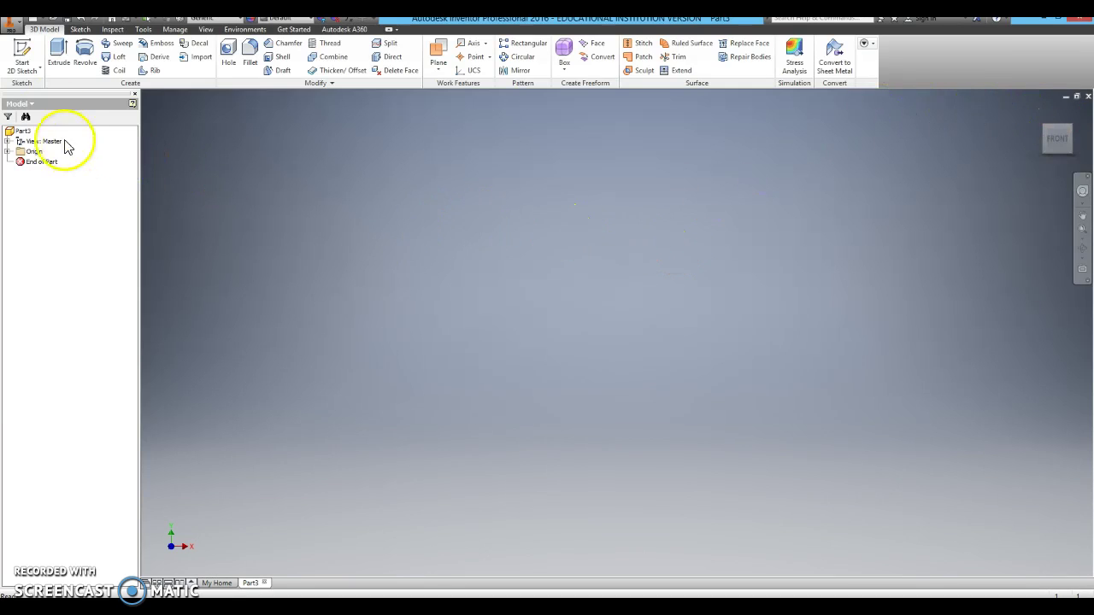
pyautogui.click(26, 51)
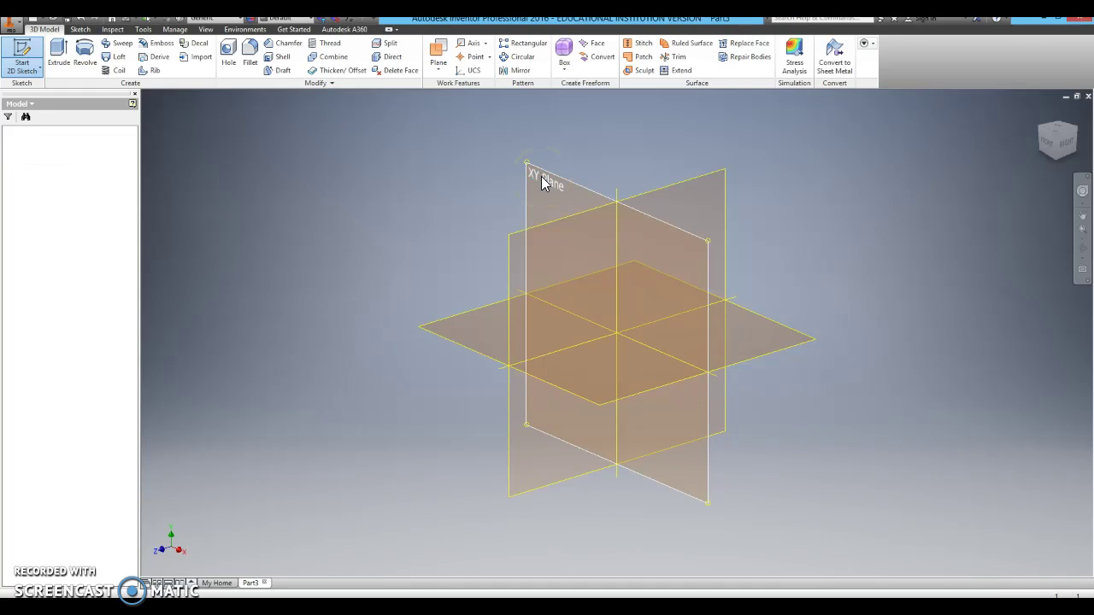
pyautogui.click(541, 176)
# Draw a two-point center rectangle from the sketch origin out to a corner
pyautogui.click(547, 179)
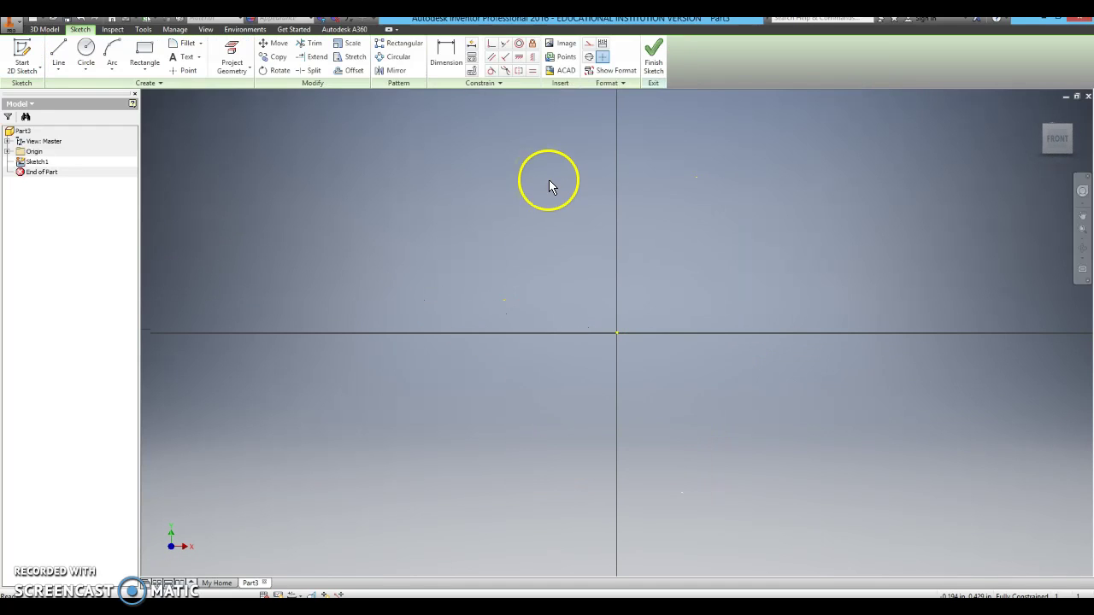
pyautogui.click(150, 72)
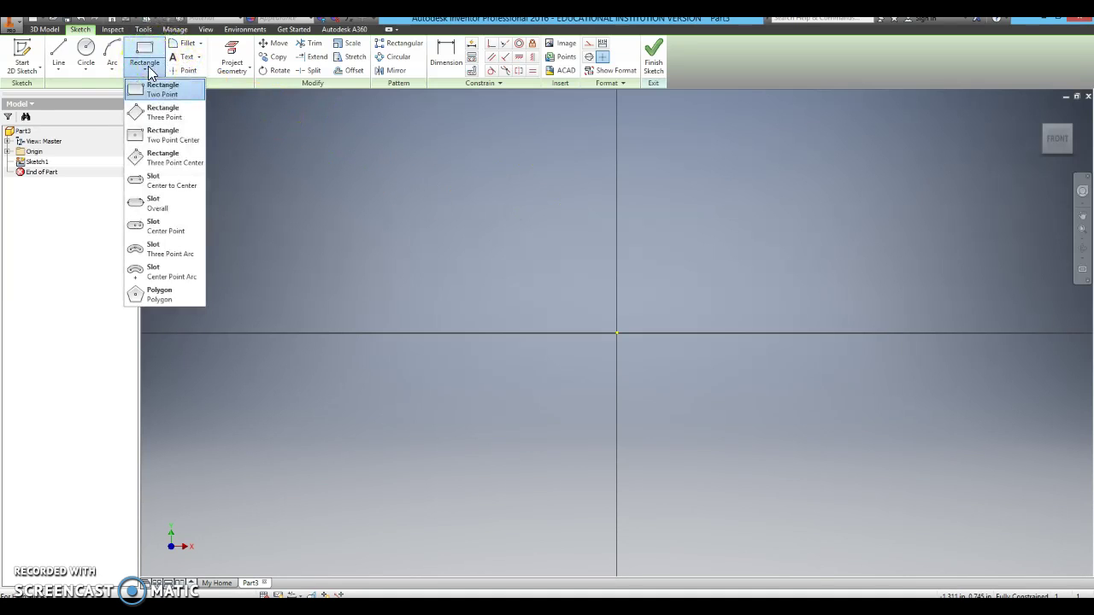
pyautogui.click(190, 141)
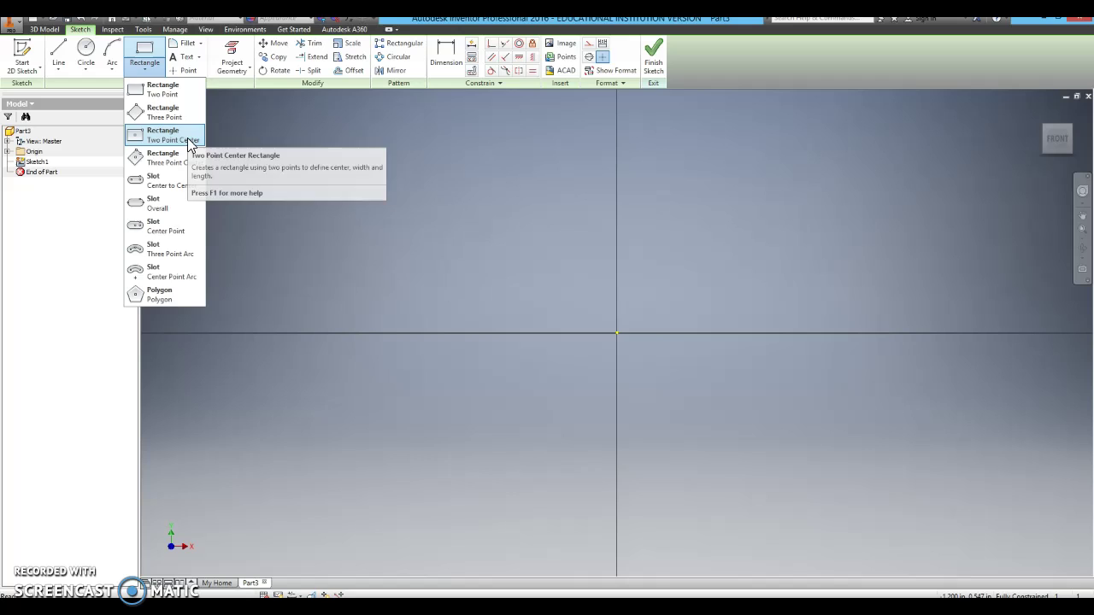
pyautogui.click(618, 332)
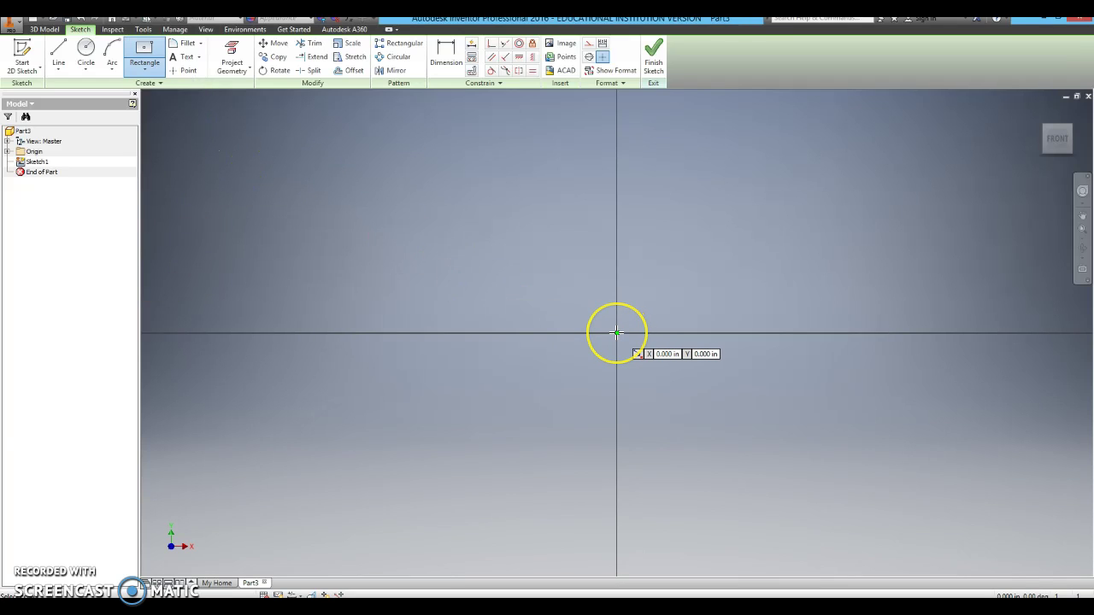
pyautogui.moveTo(616, 332); pyautogui.dragTo(749, 206)
pyautogui.click(750, 206)
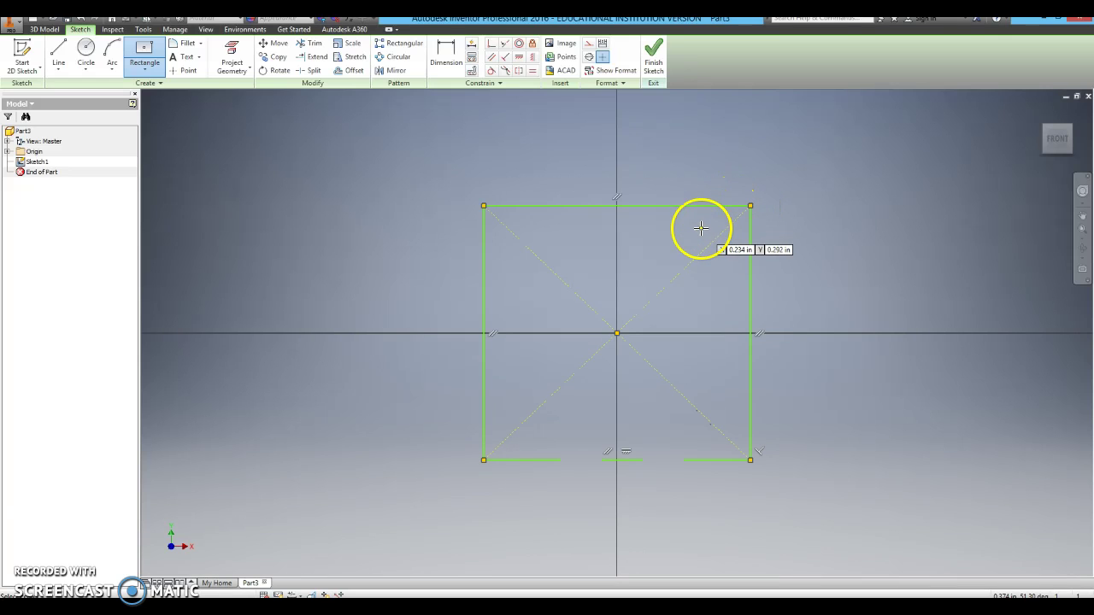
# Dimension the rectangle's top edge and right edge to 2 inches each
pyautogui.click(444, 56)
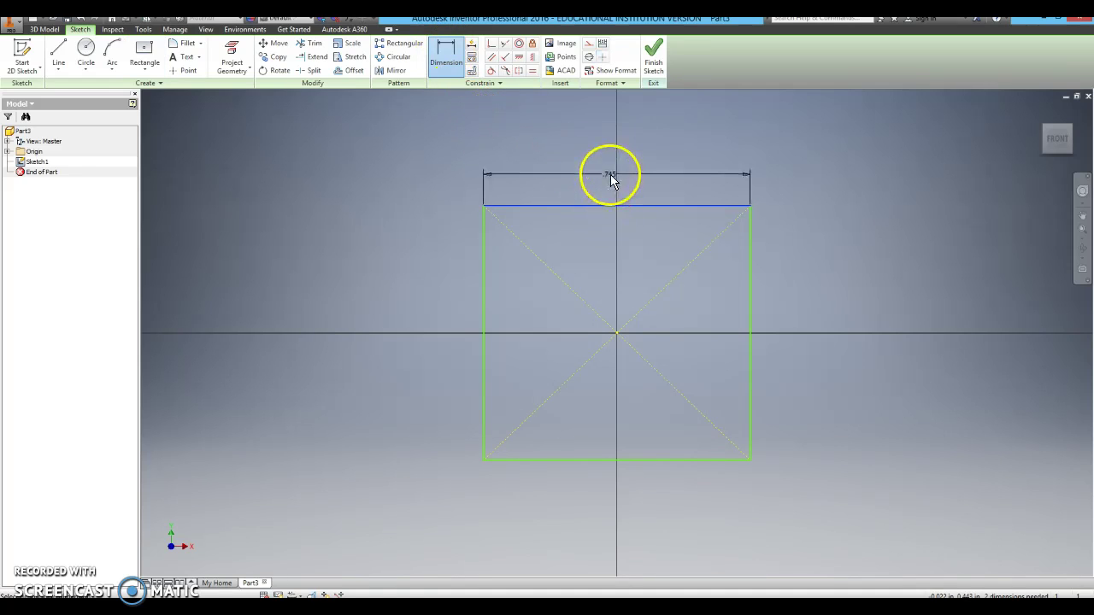
pyautogui.click(601, 177)
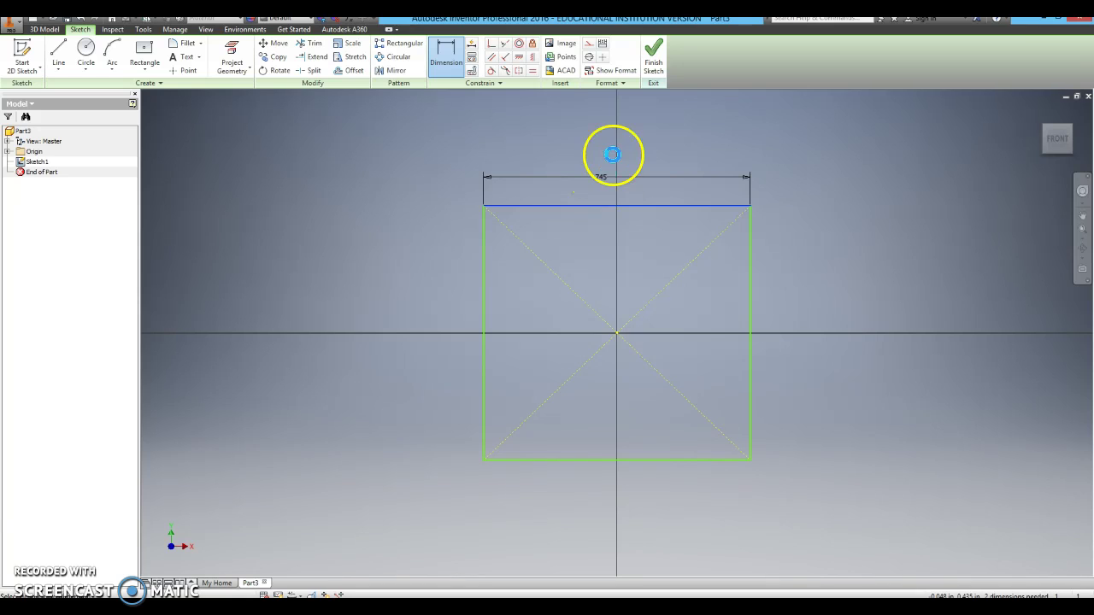
pyautogui.write('2')
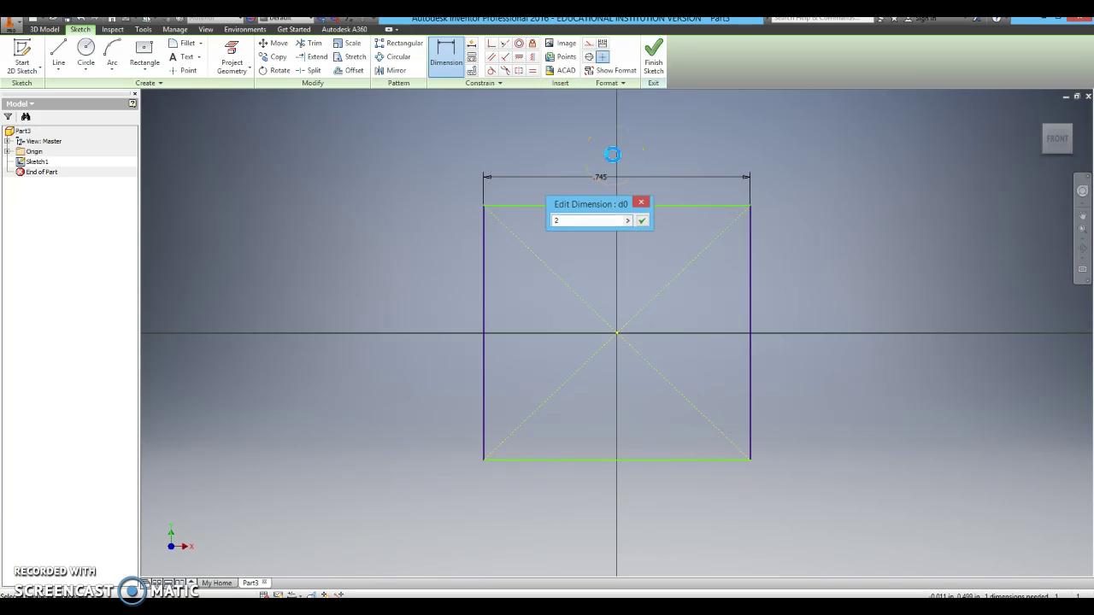
pyautogui.press('Return')
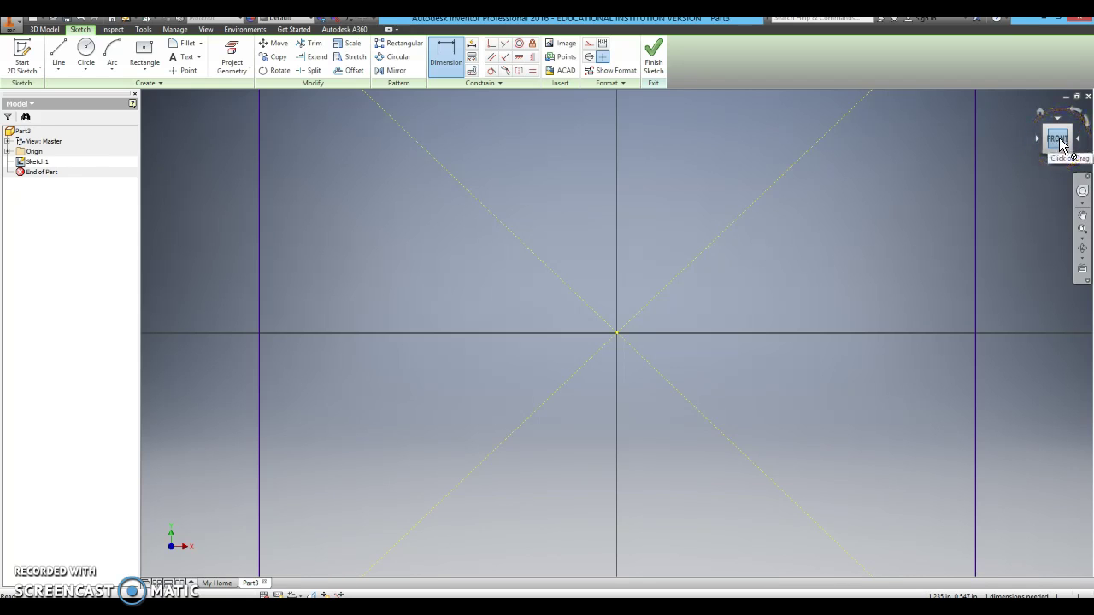
pyautogui.click(1060, 144)
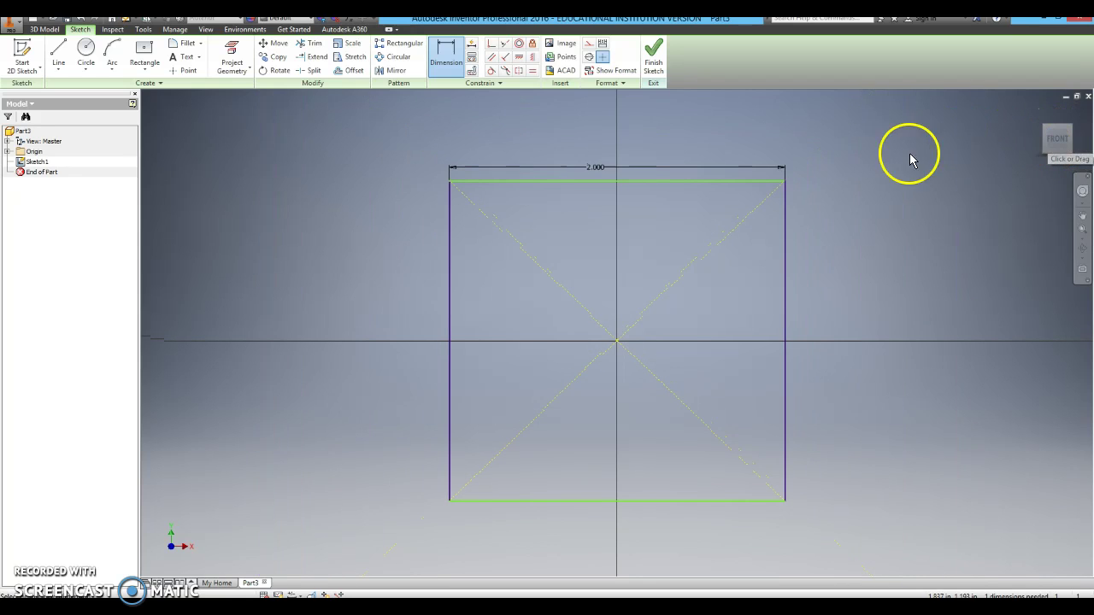
pyautogui.click(785, 301)
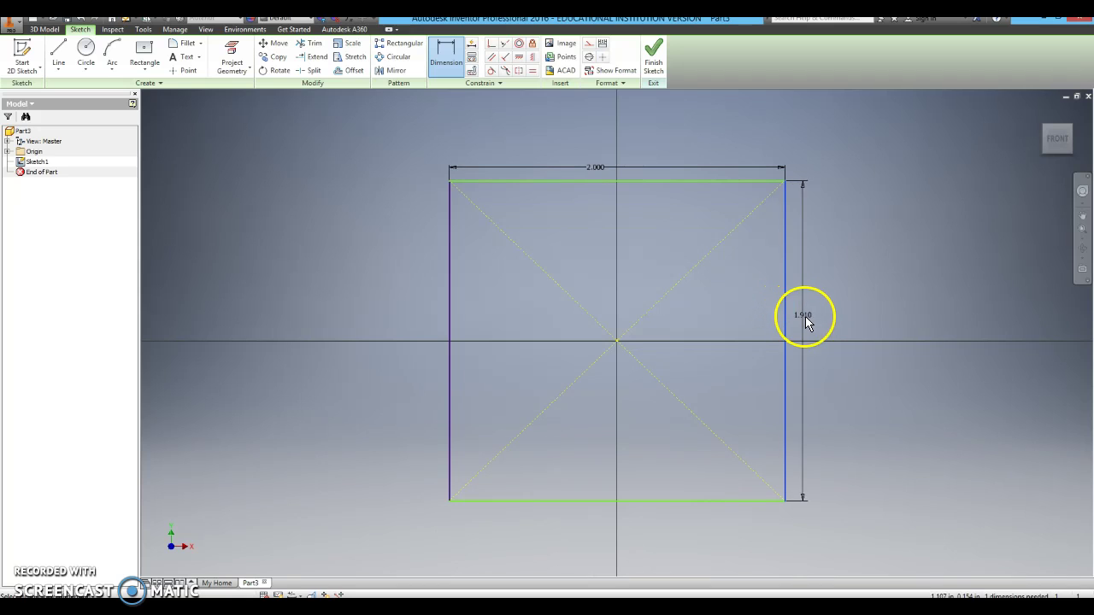
pyautogui.click(819, 319)
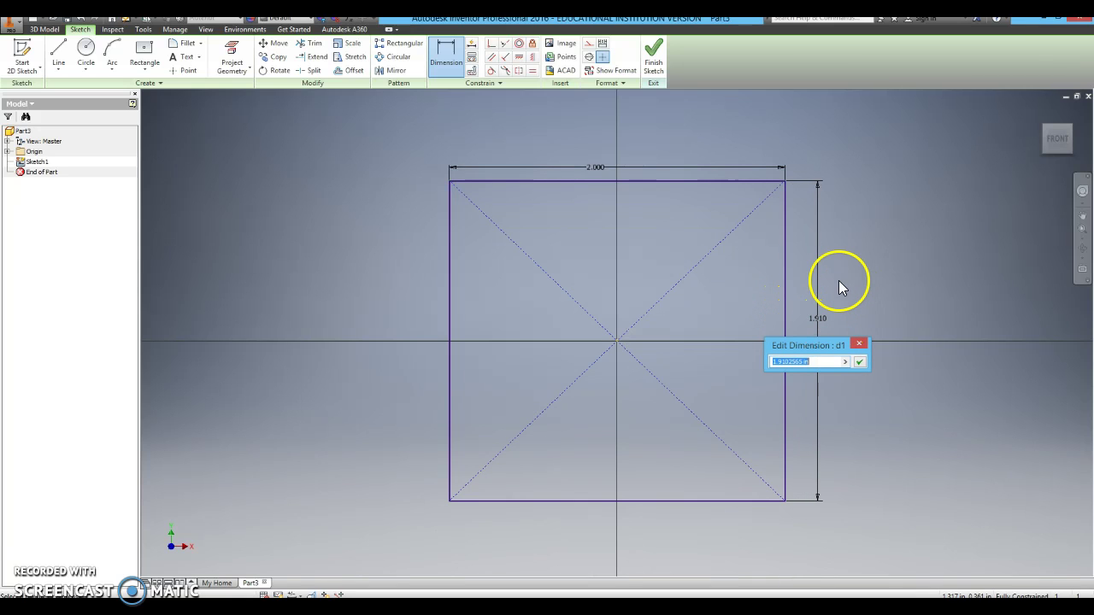
pyautogui.write('2')
pyautogui.press('Return')
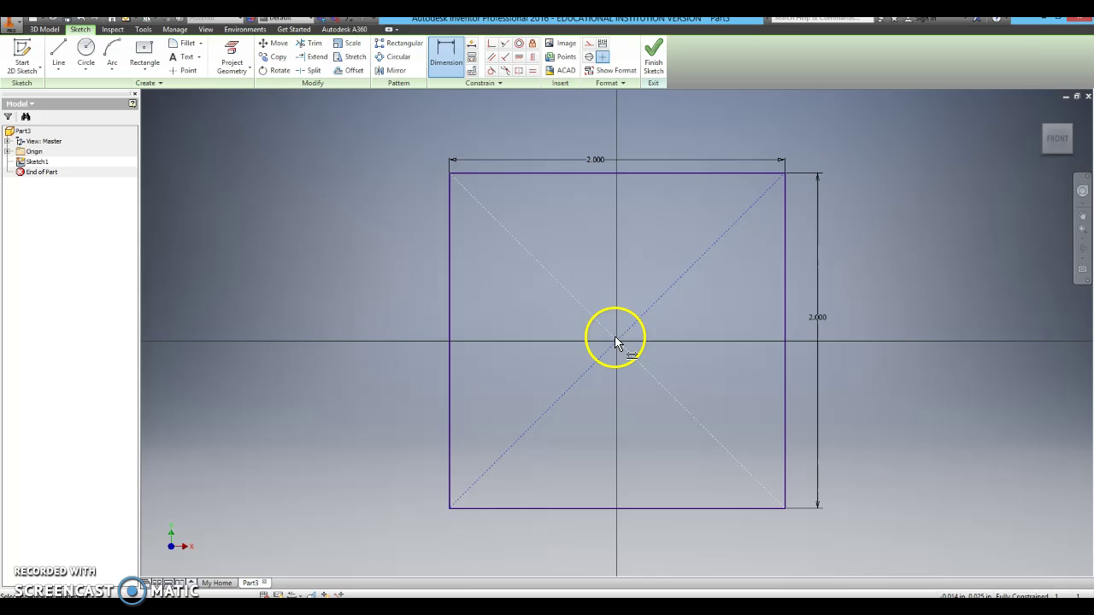
# Finish Sketch1 and extrude the square 2 inches into the cube Extrusion1
pyautogui.click(653, 53)
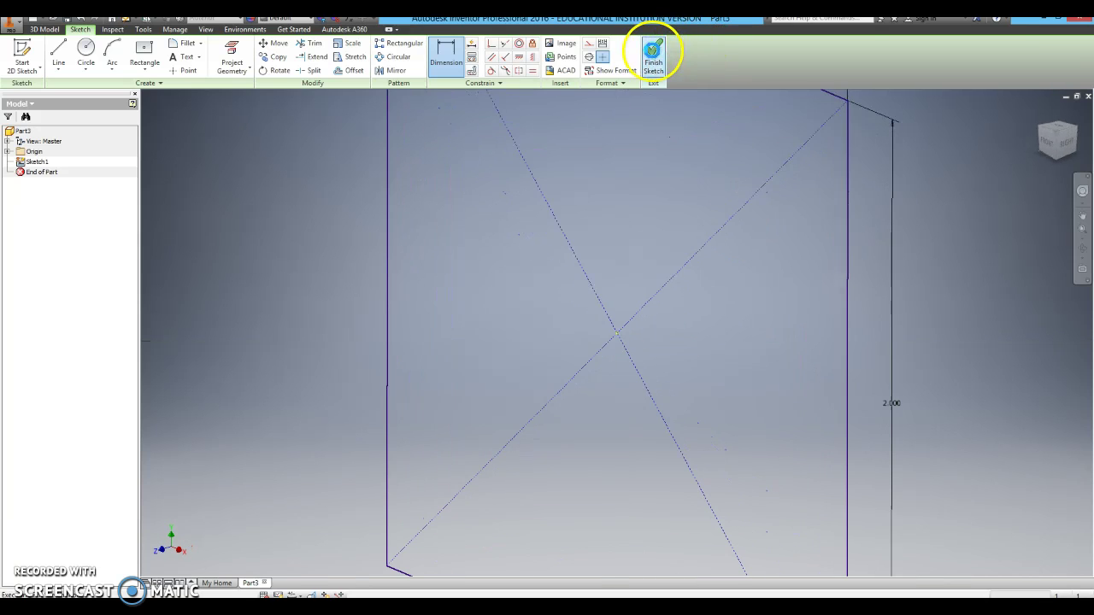
pyautogui.click(1041, 113)
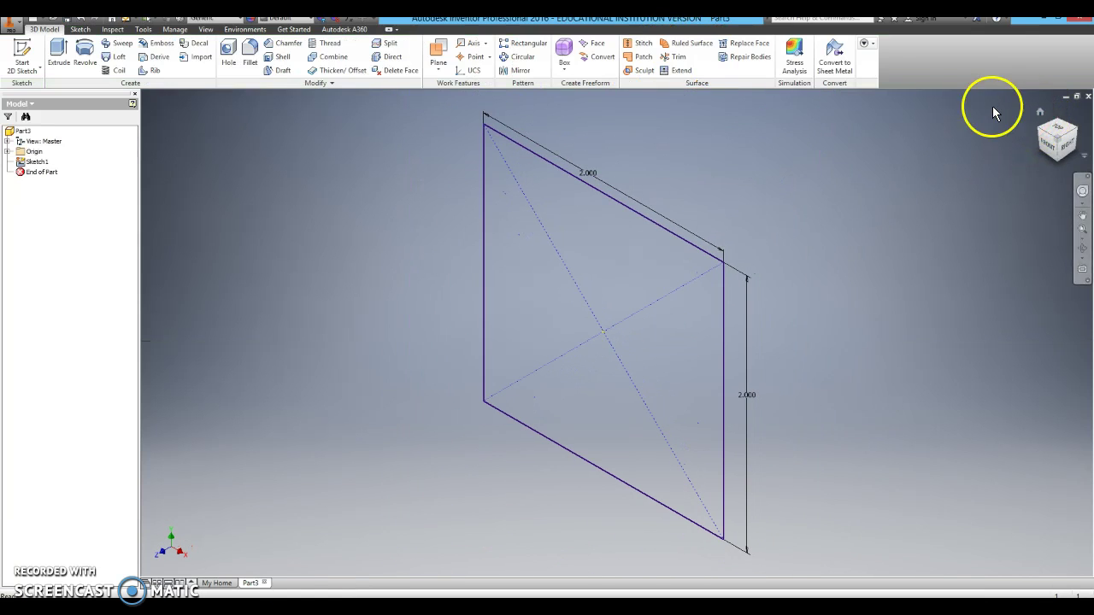
pyautogui.click(56, 54)
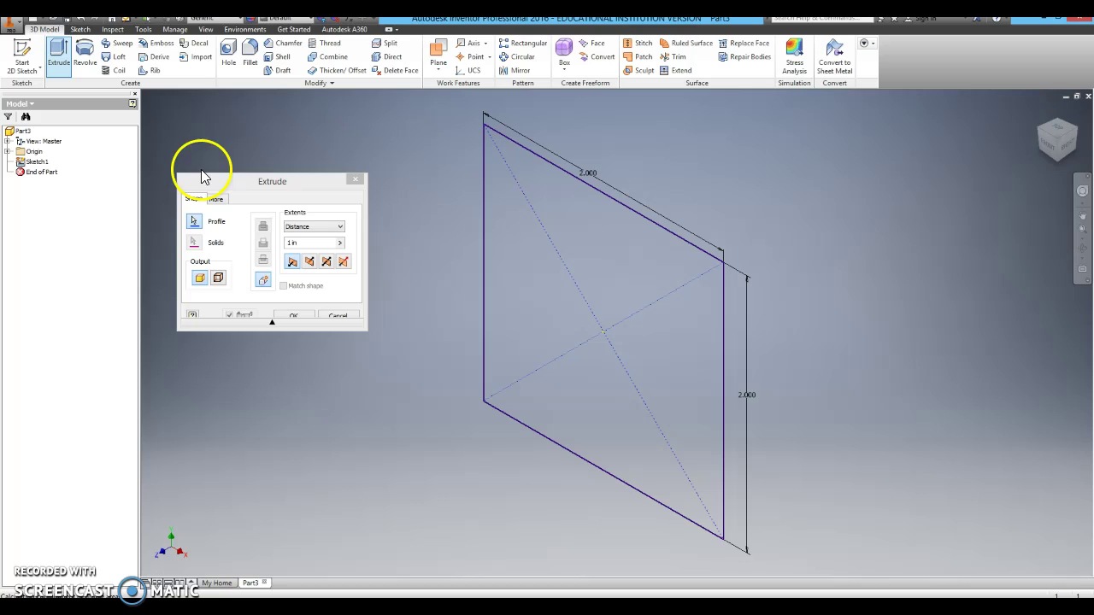
pyautogui.click(272, 322)
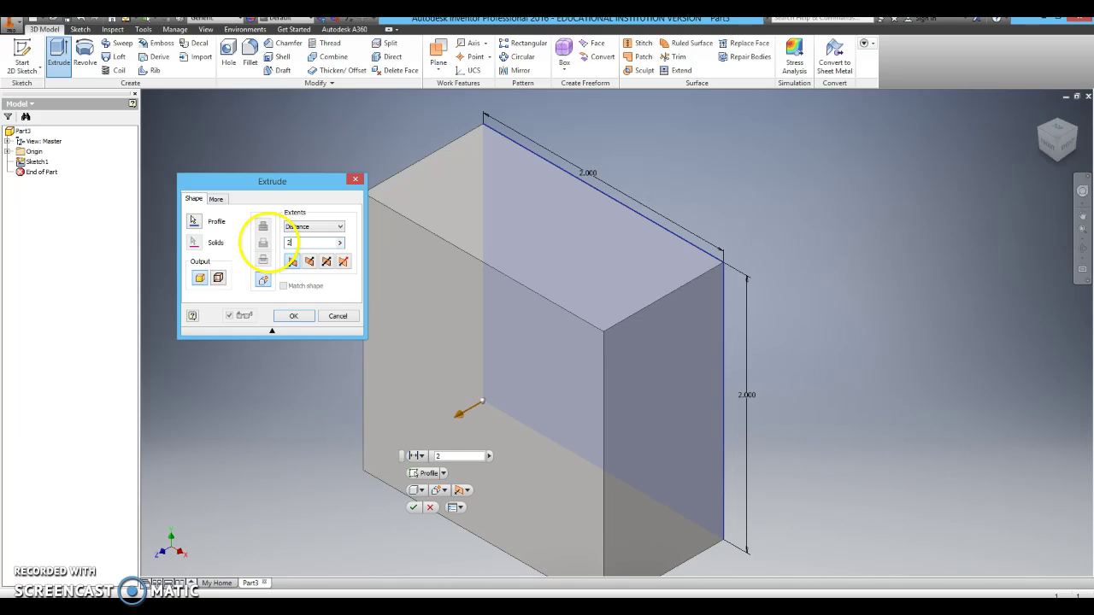
pyautogui.click(305, 321)
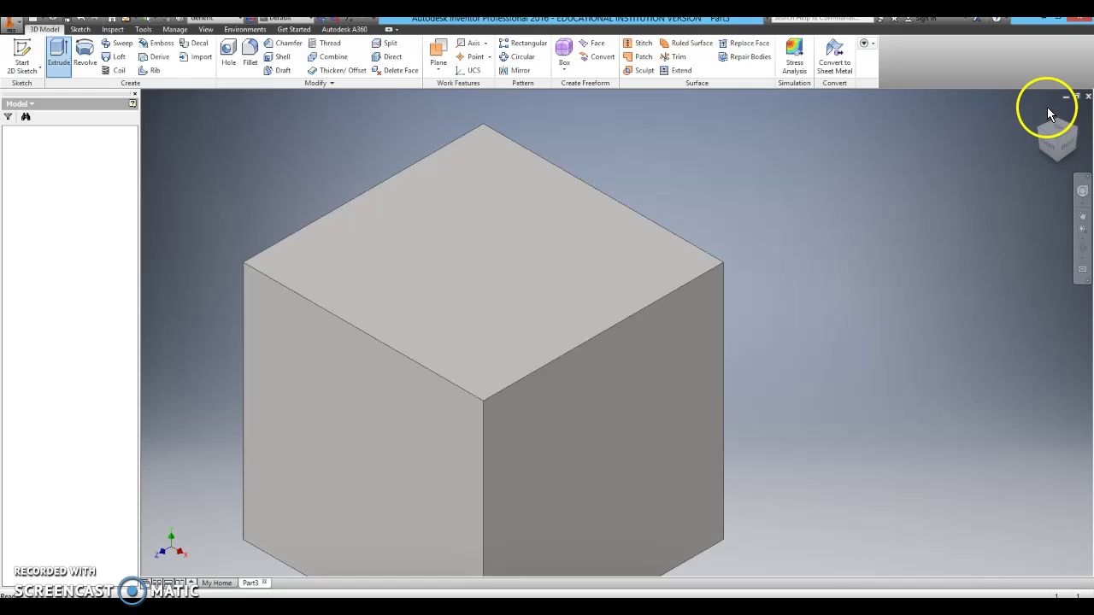
pyautogui.click(1049, 111)
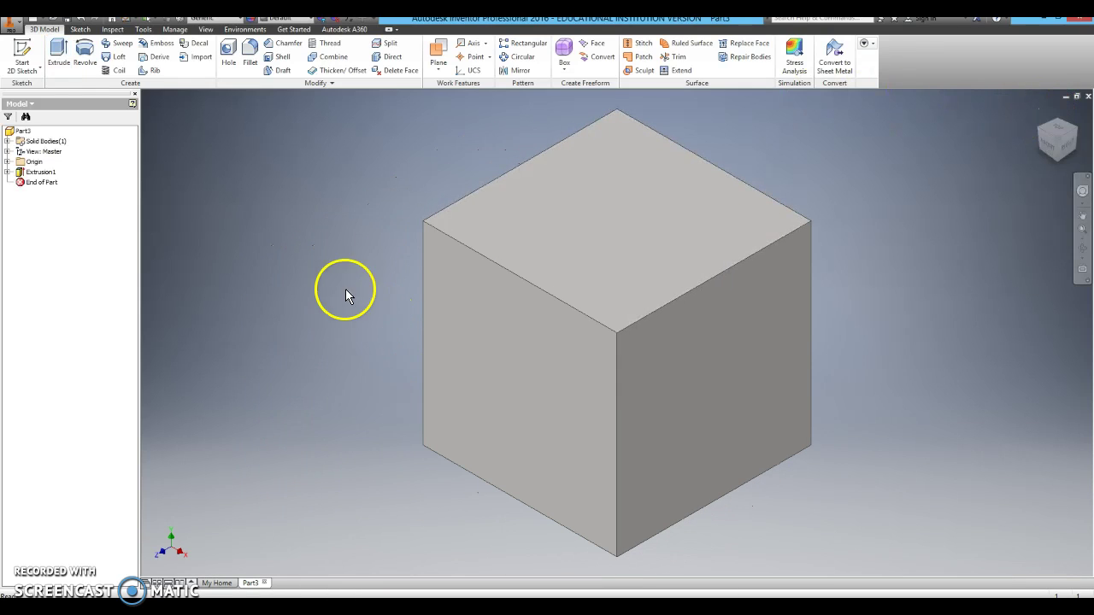
# Start Sketch2 on the cube's front face and draw a circle centred on the origin
pyautogui.click(26, 53)
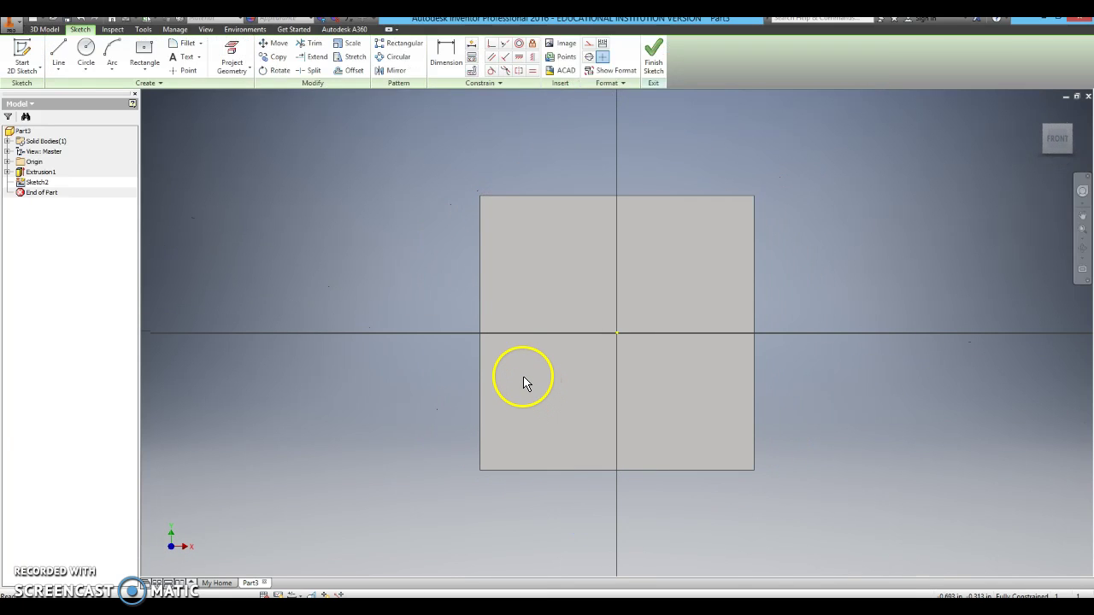
pyautogui.click(86, 49)
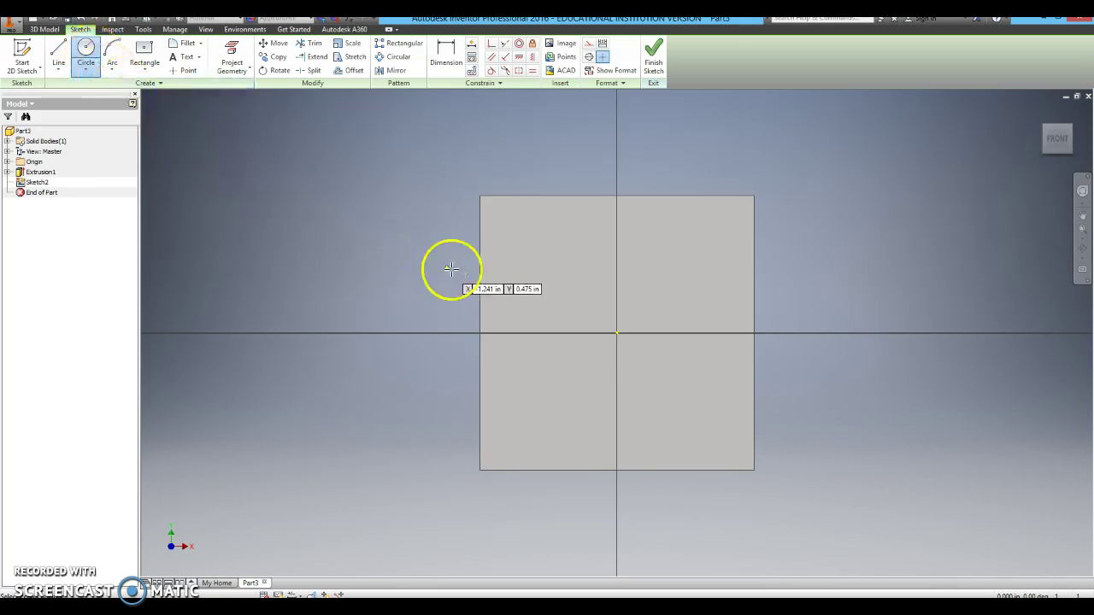
pyautogui.click(617, 332)
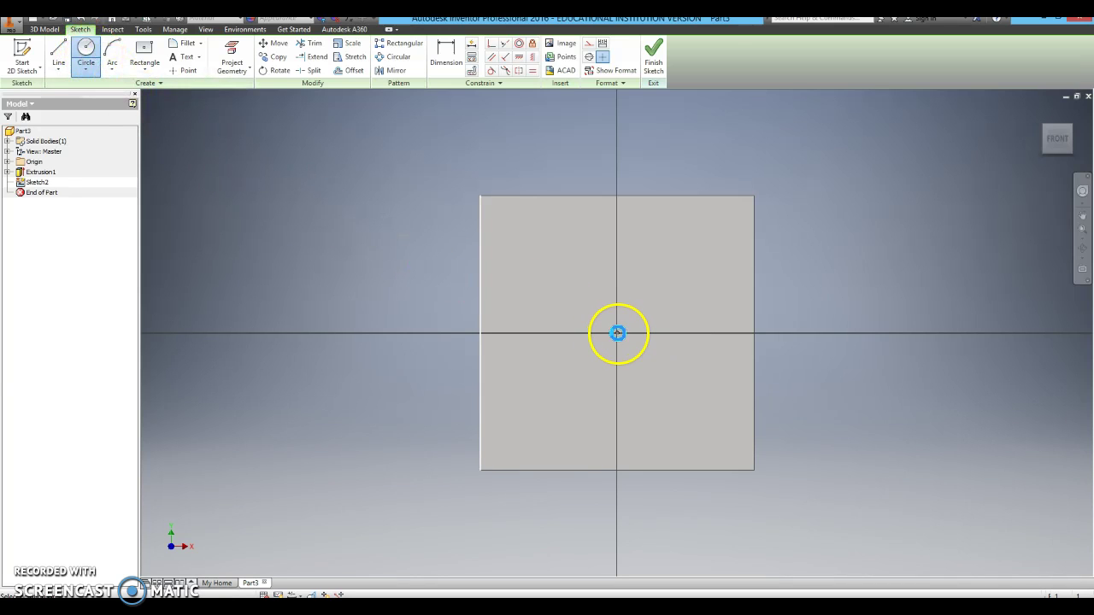
pyautogui.click(672, 269)
# Dimension the circle's diameter to 1 inch
pyautogui.click(446, 53)
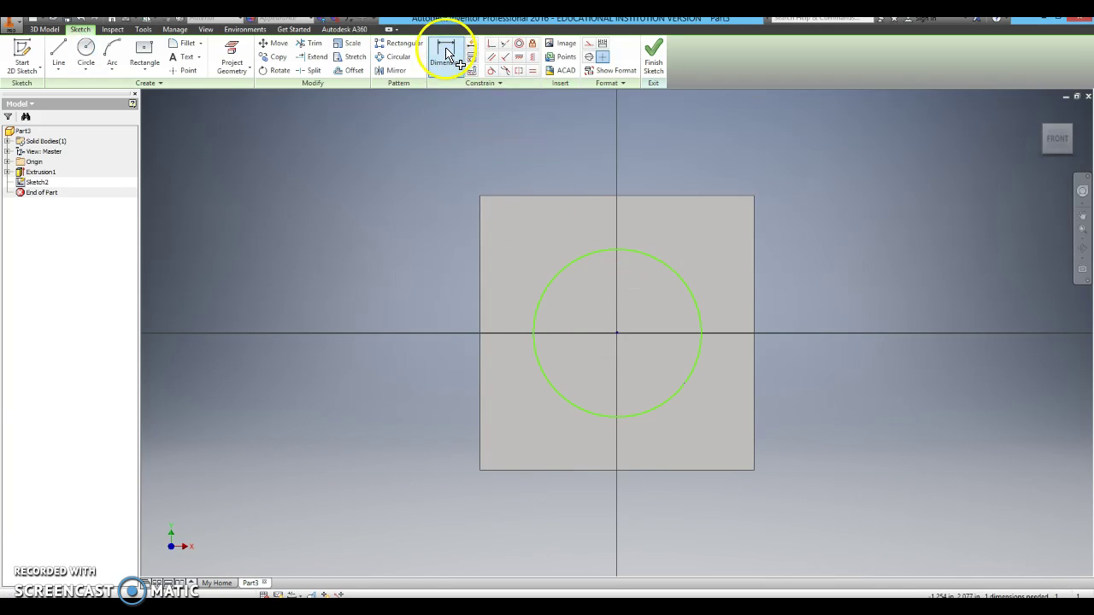
pyautogui.click(587, 256)
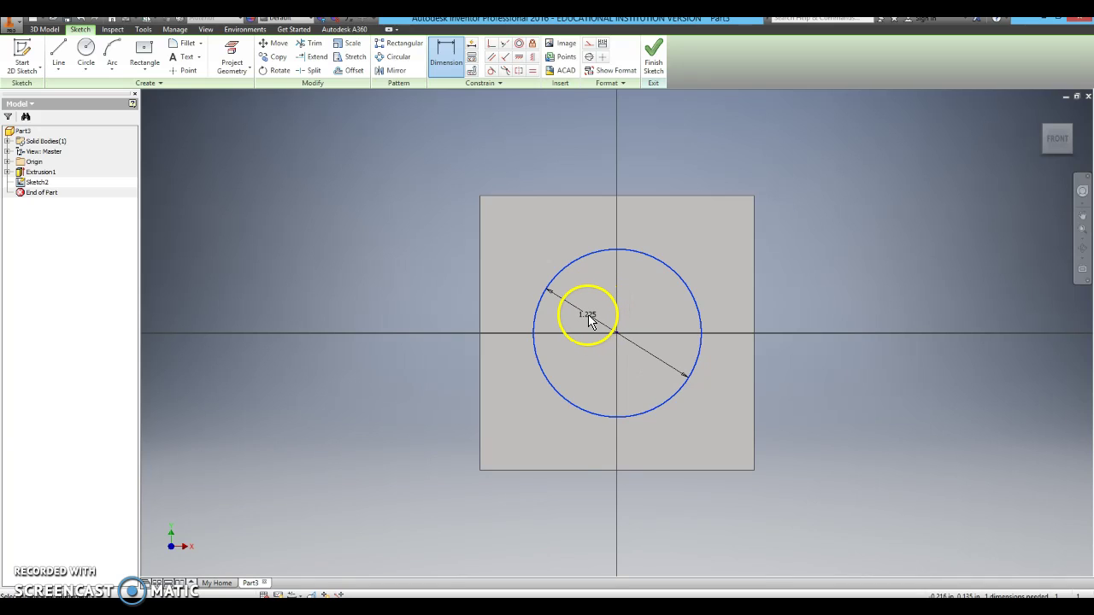
pyautogui.click(588, 317)
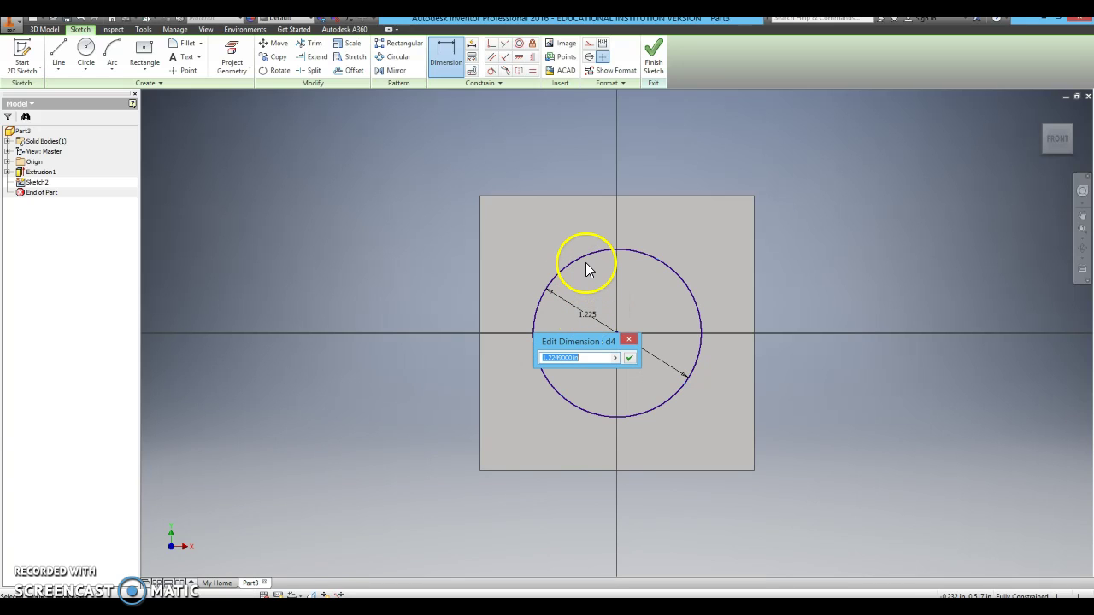
pyautogui.write('1')
pyautogui.press('Return')
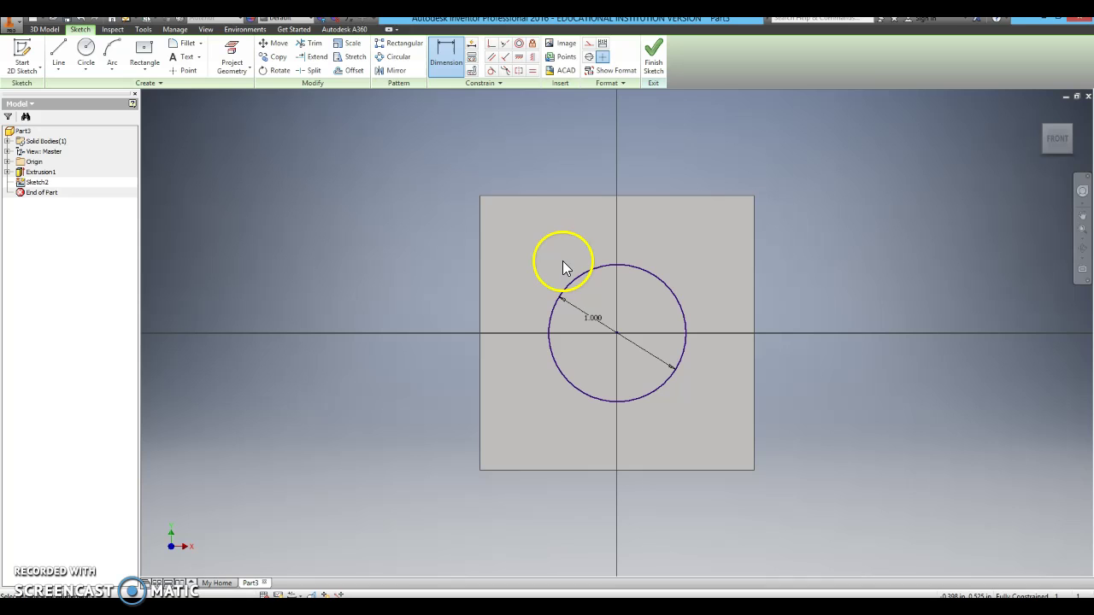
# Finish the sketch and extrude the 1-inch circle 0.5 inch outward as Extrusion2
pyautogui.click(654, 56)
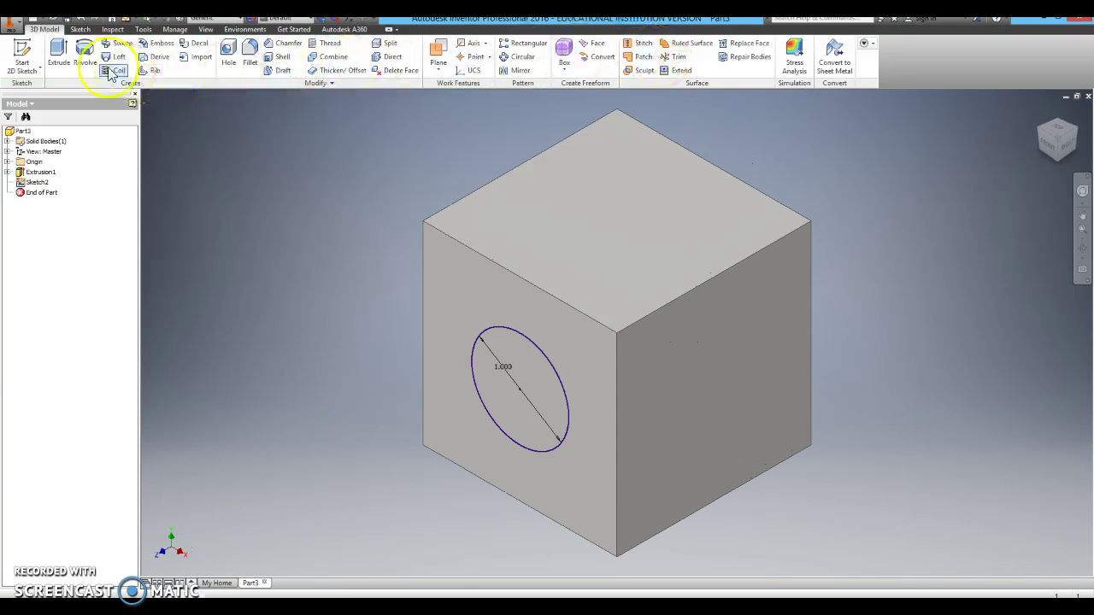
pyautogui.click(61, 51)
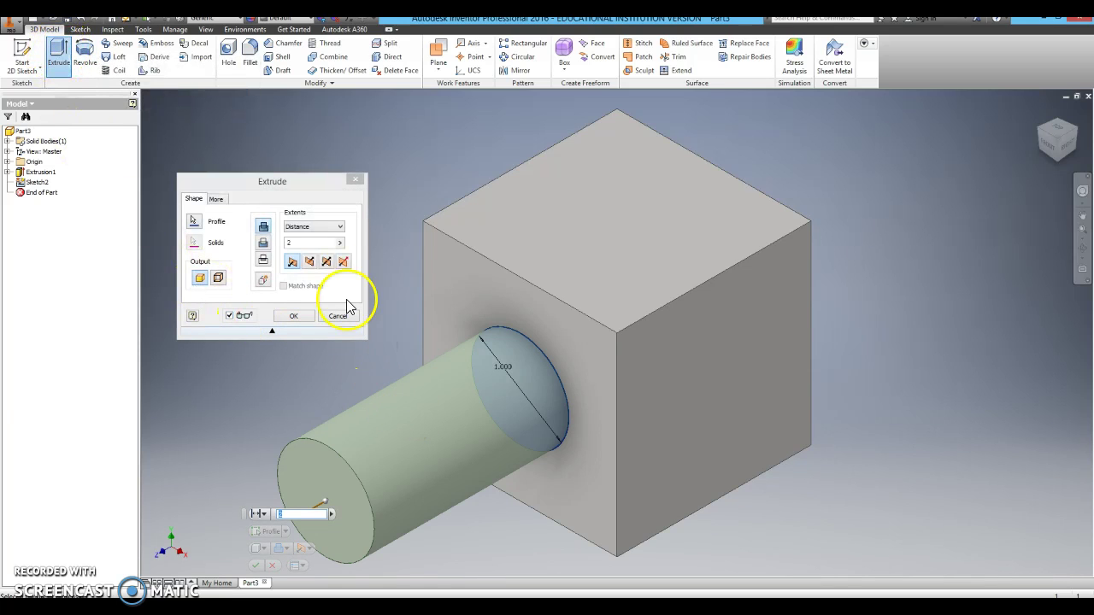
pyautogui.click(310, 243)
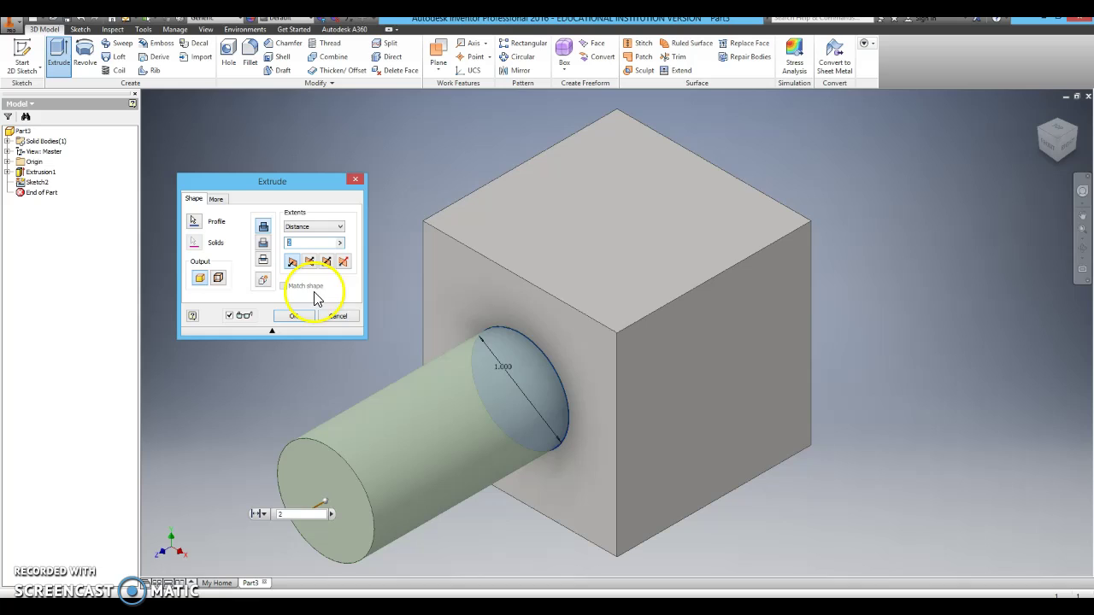
pyautogui.write('.5')
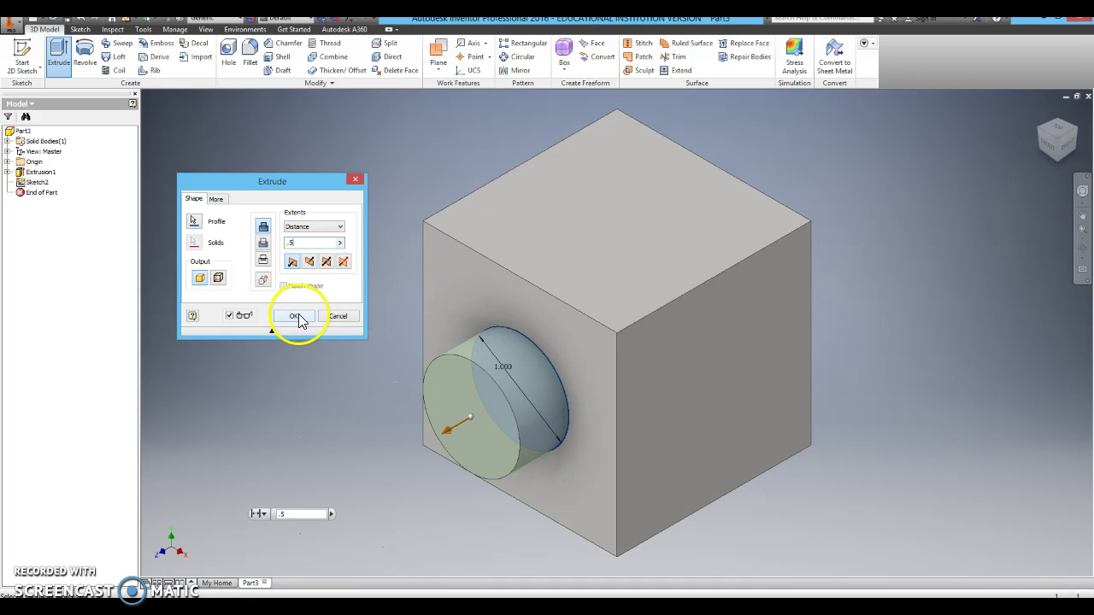
pyautogui.click(295, 316)
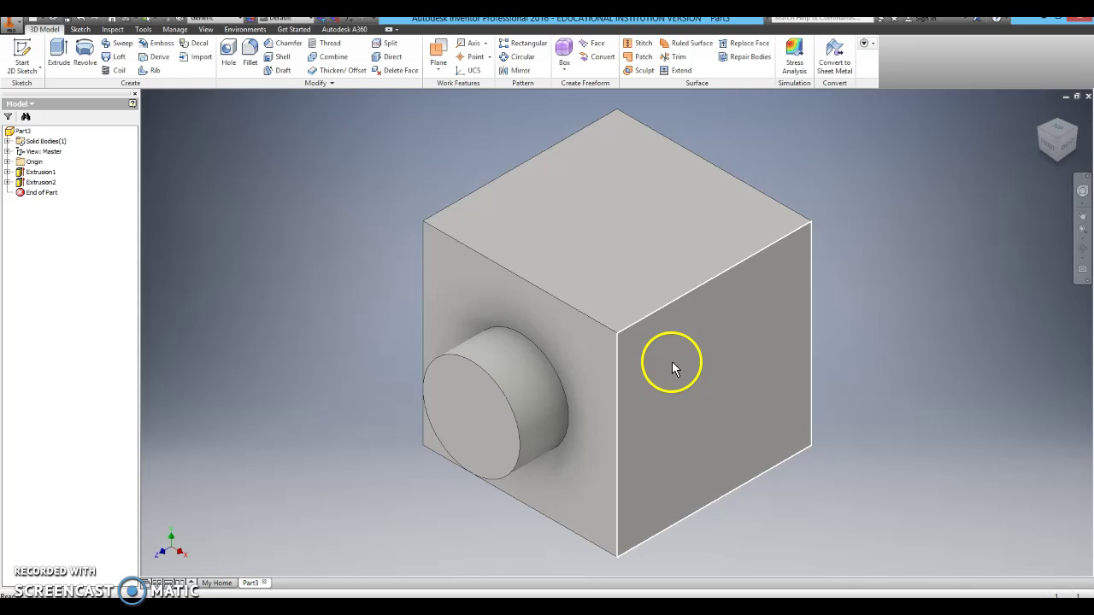
pyautogui.click(23, 55)
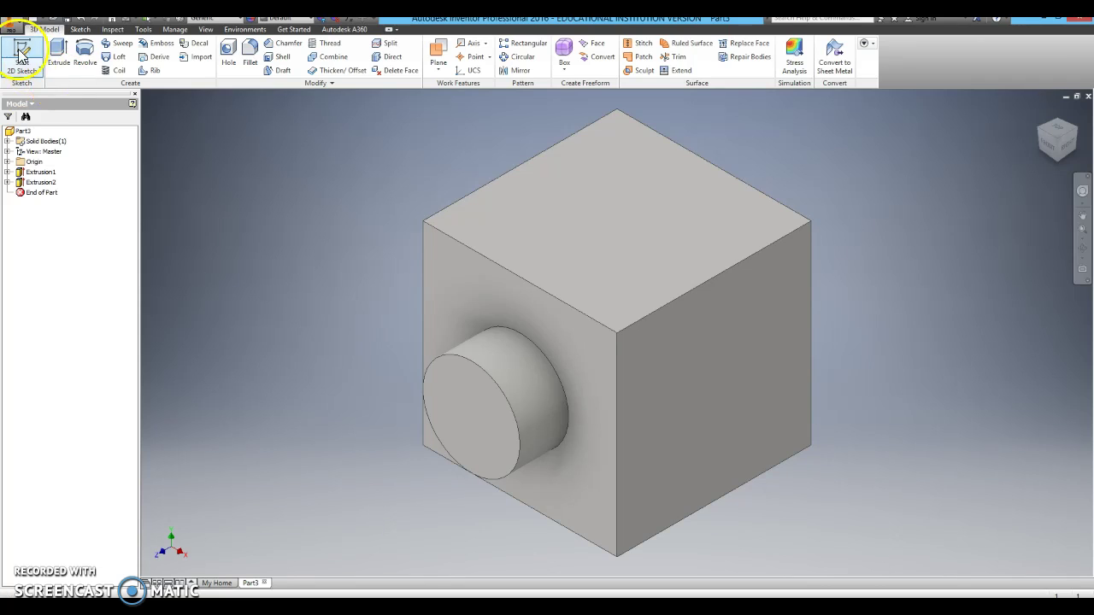
# Start Sketch3 on the cube's right face and draw a centre rectangle around its middle
pyautogui.click(21, 54)
pyautogui.click(723, 392)
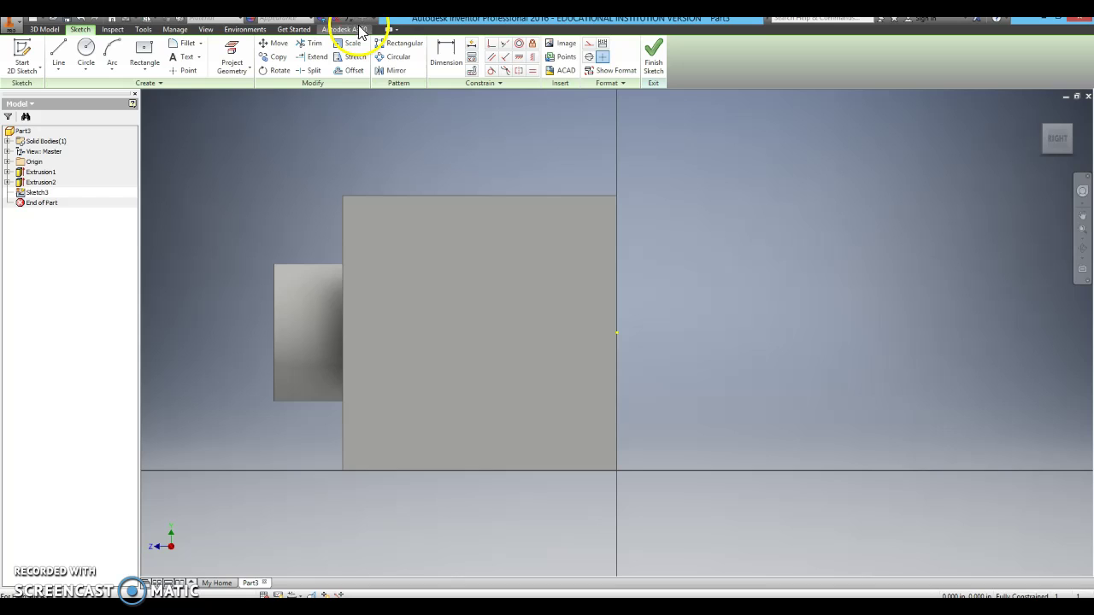
pyautogui.click(145, 54)
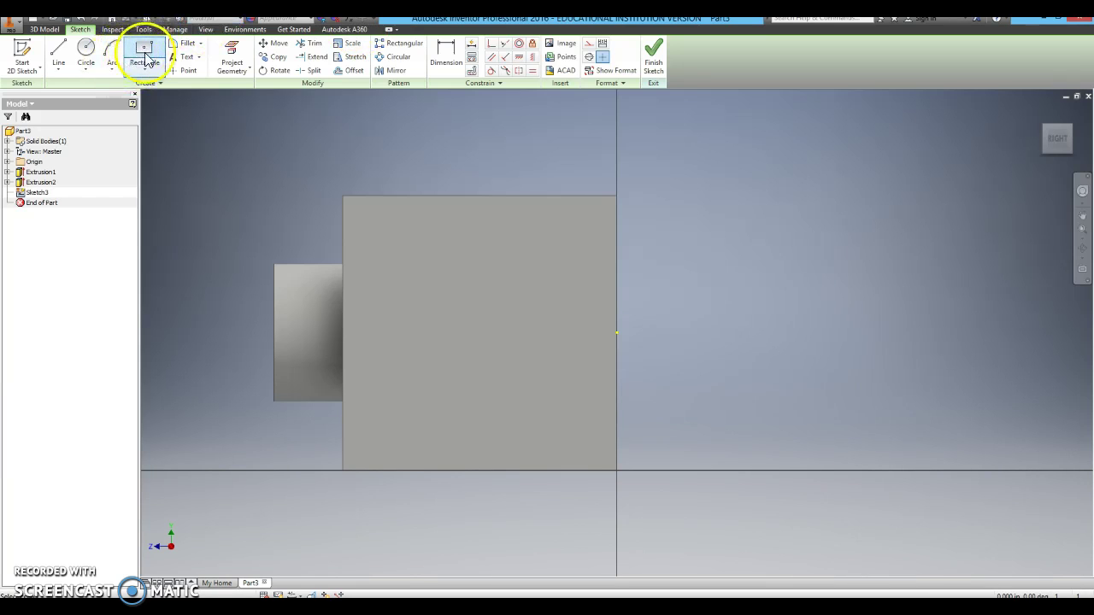
pyautogui.click(144, 50)
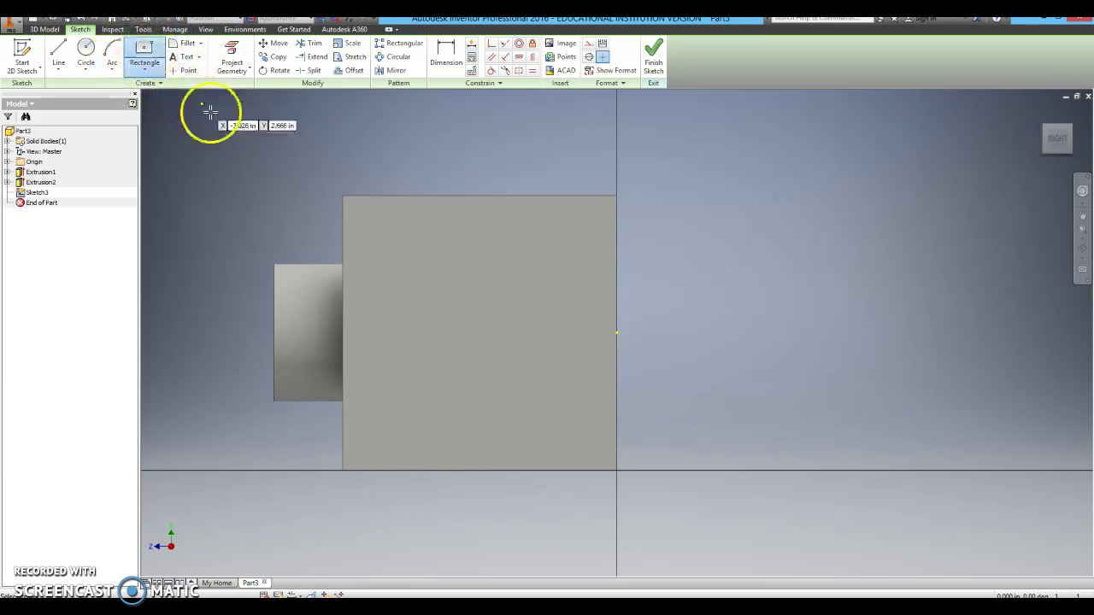
pyautogui.click(478, 331)
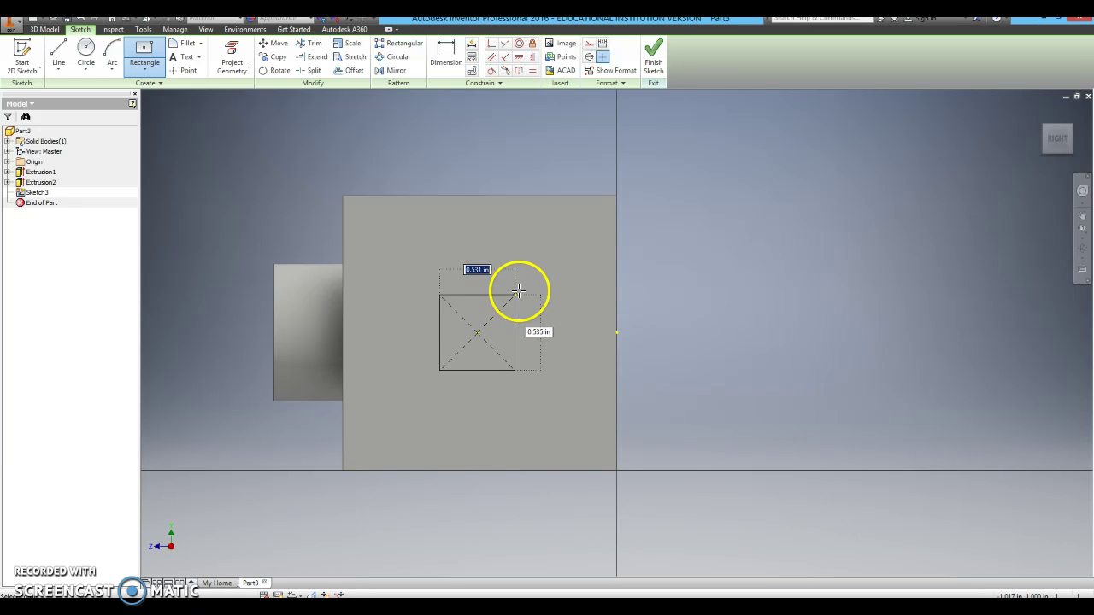
pyautogui.click(547, 261)
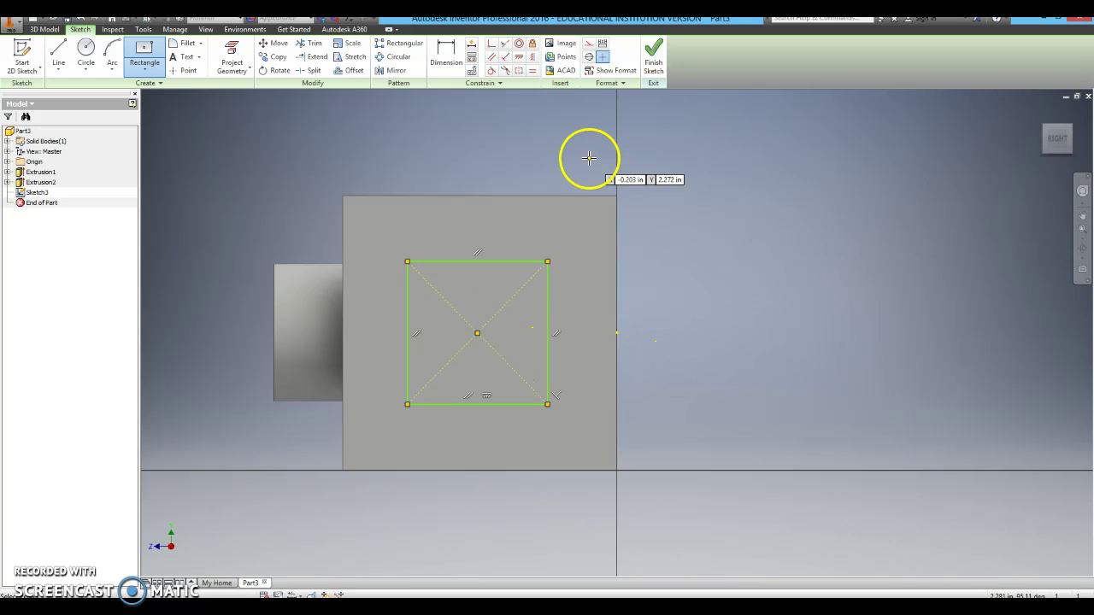
# Dimension the rectangle to 1 inch wide and 1 inch tall
pyautogui.click(446, 50)
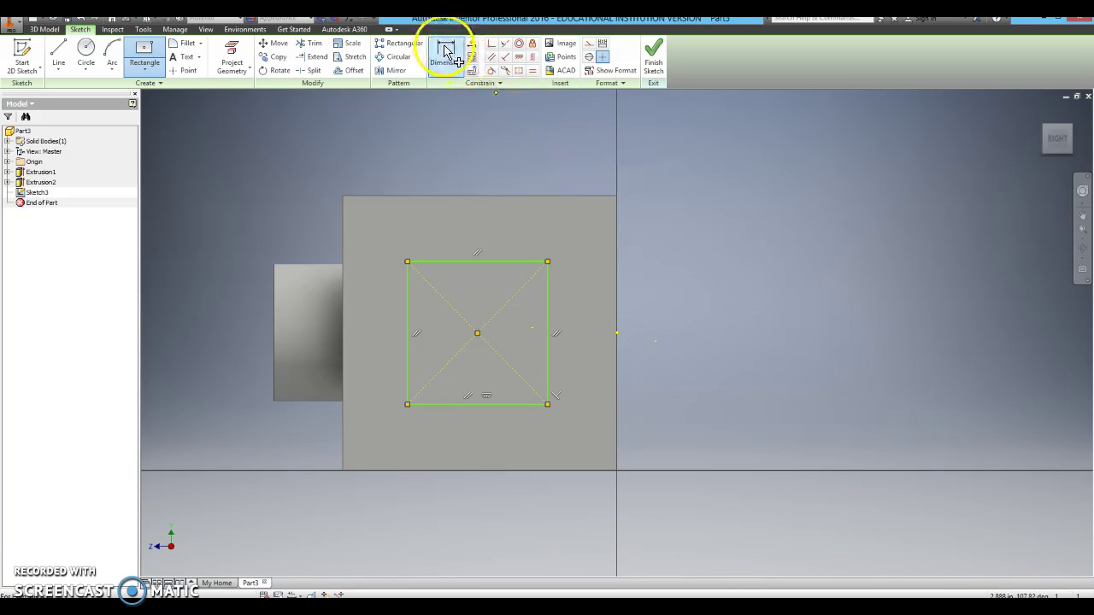
pyautogui.click(483, 261)
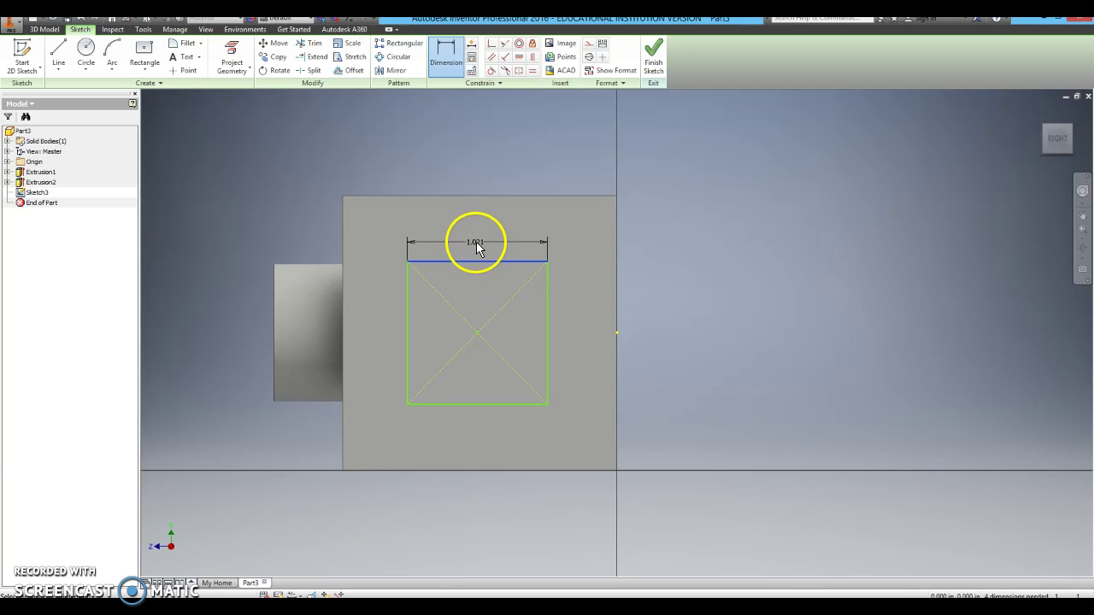
pyautogui.click(477, 239)
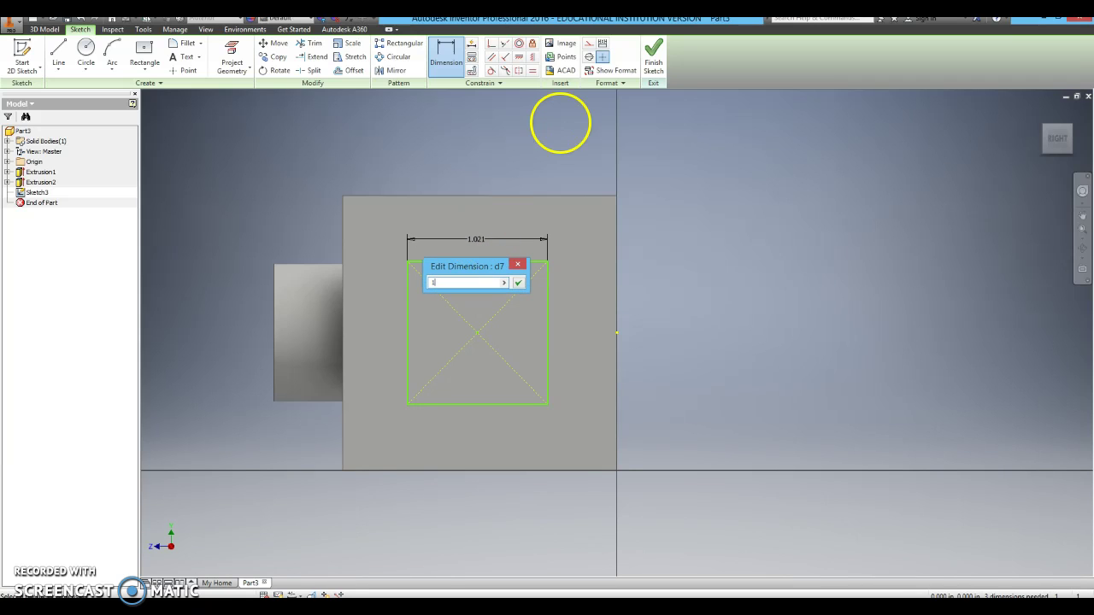
pyautogui.write('1')
pyautogui.press('Return')
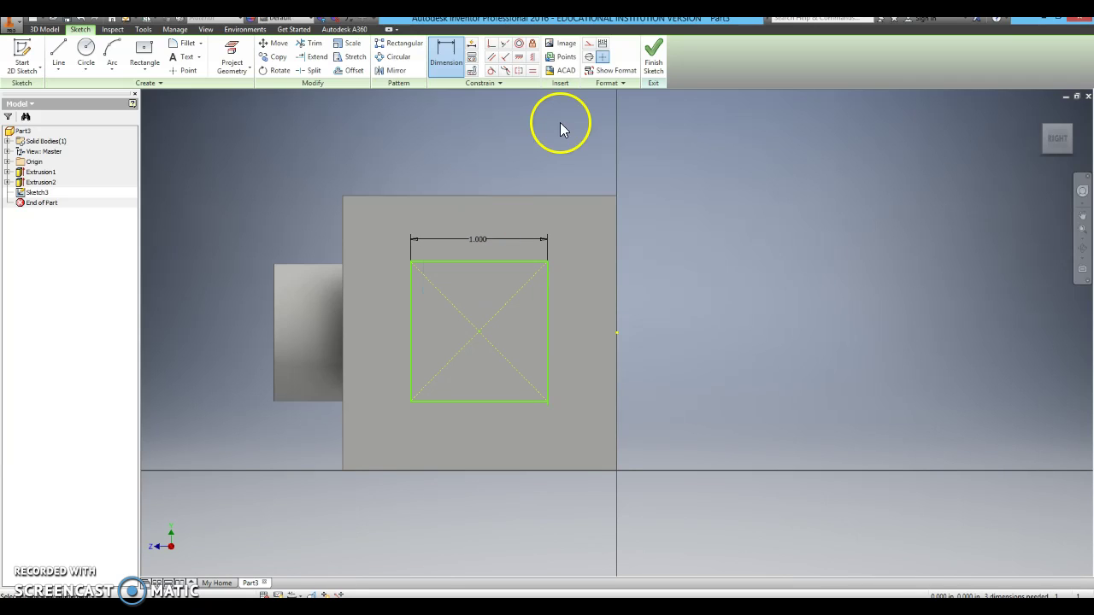
pyautogui.click(549, 325)
pyautogui.click(575, 326)
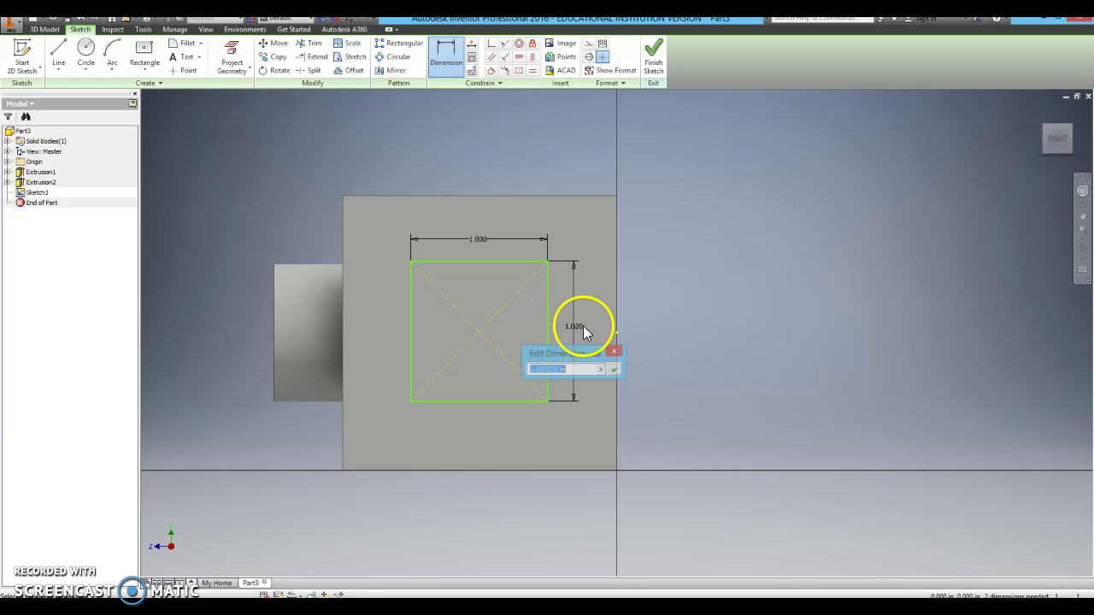
pyautogui.write('1')
pyautogui.press('Return')
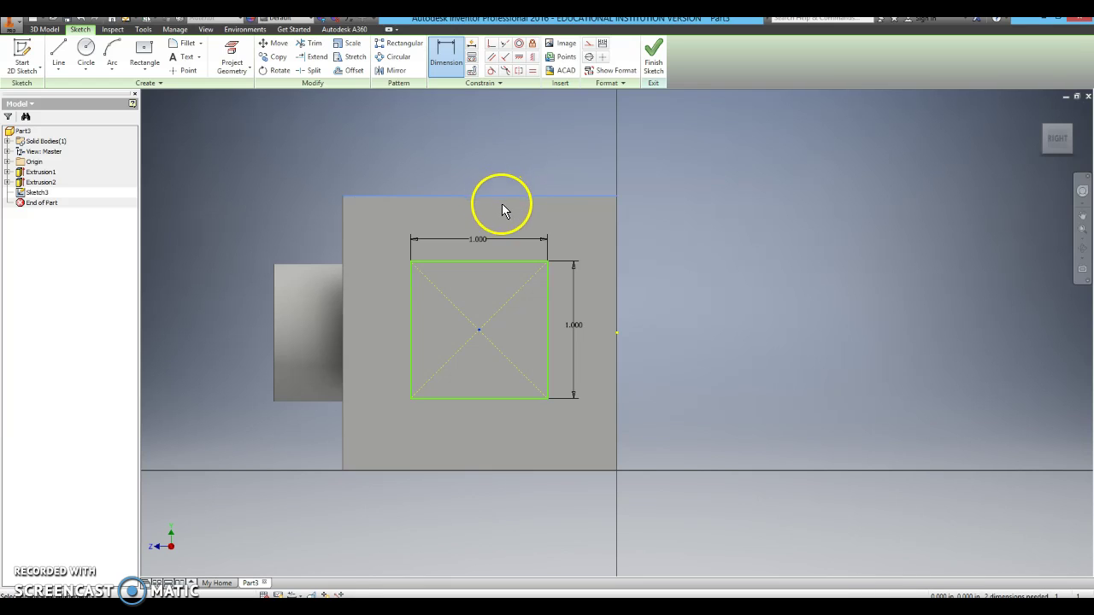
# Locate the square's centre 1 inch from the face's top edge and 1 inch from its side edge
pyautogui.click(527, 199)
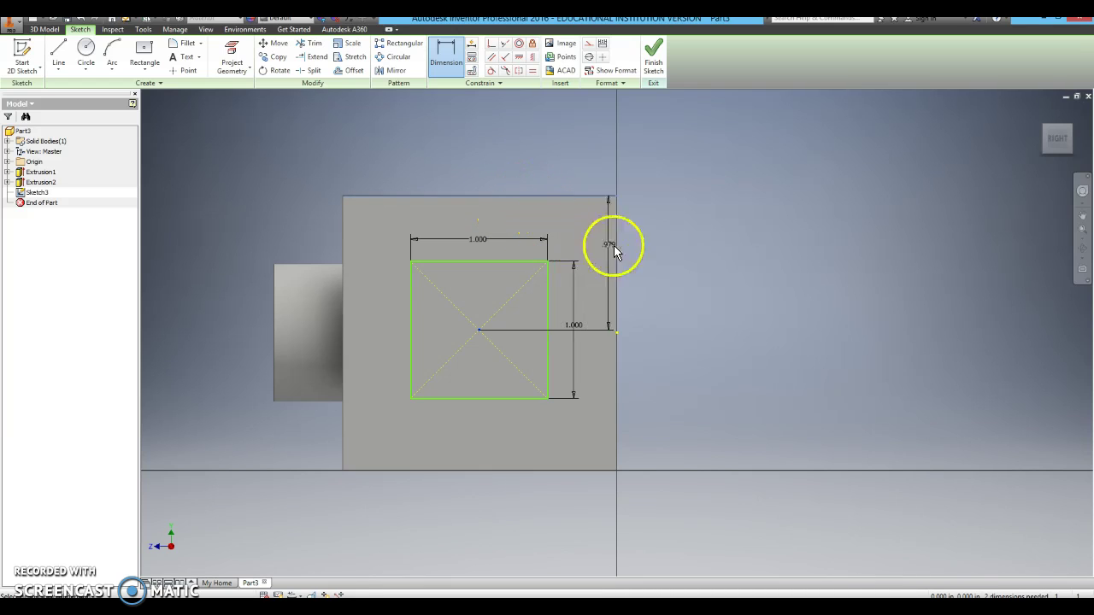
pyautogui.click(679, 258)
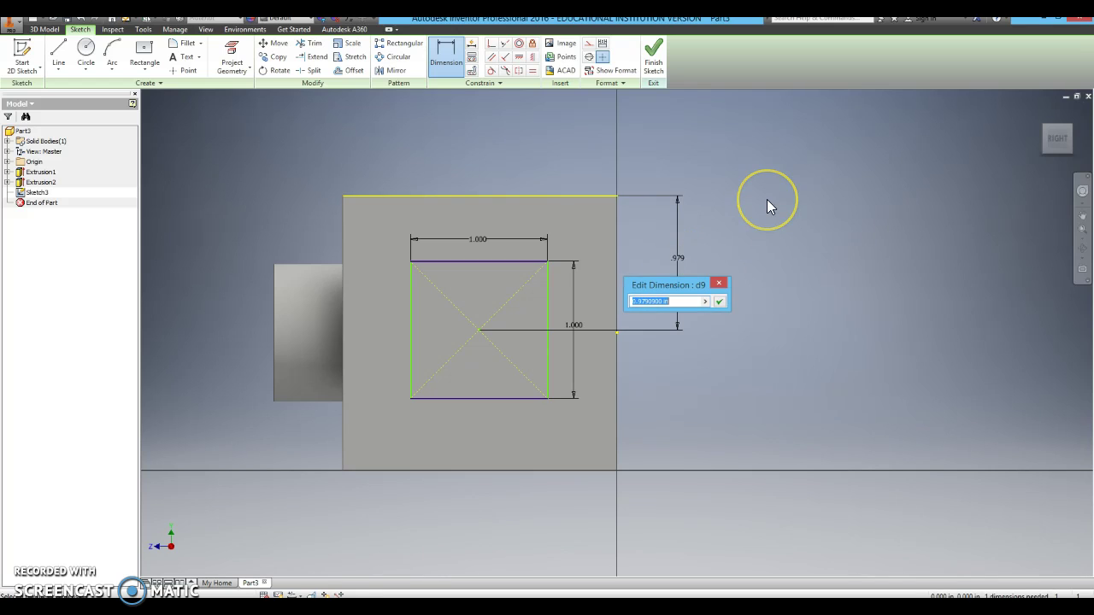
pyautogui.write('1')
pyautogui.press('Return')
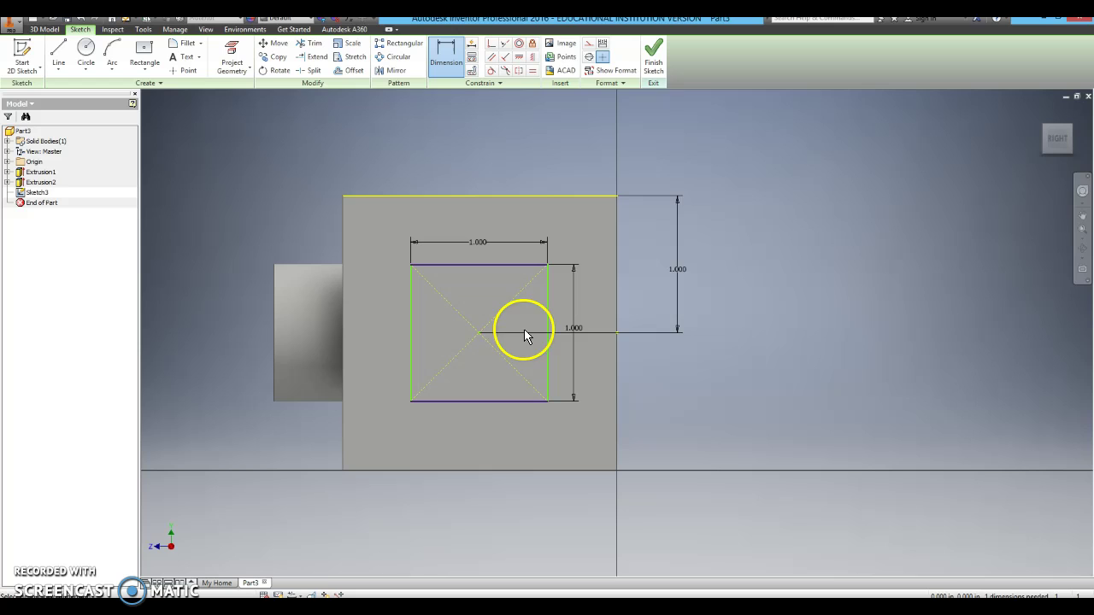
pyautogui.click(480, 333)
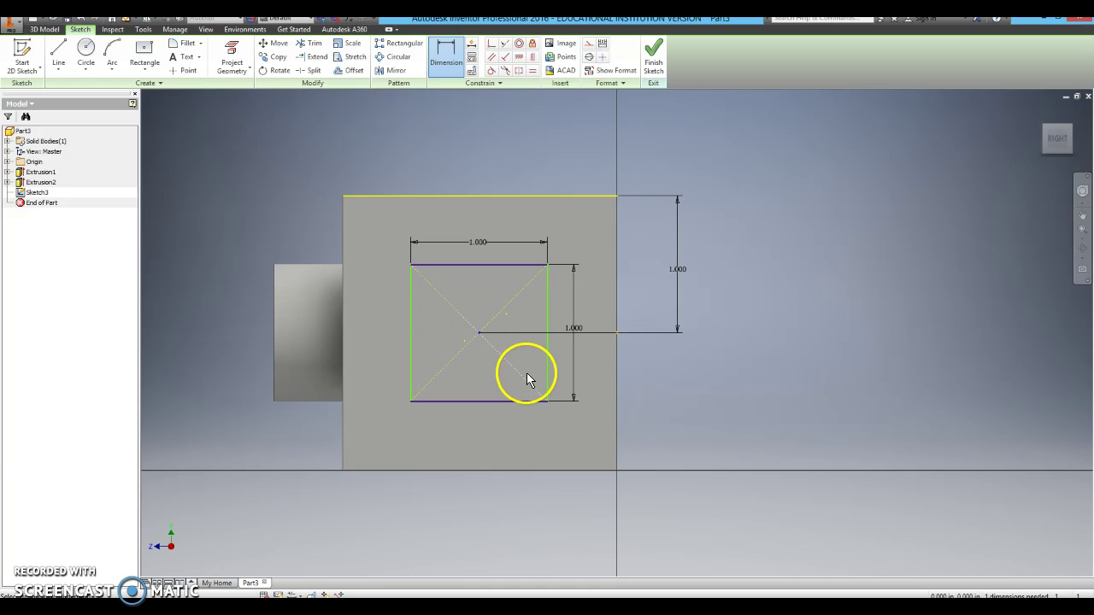
pyautogui.click(617, 366)
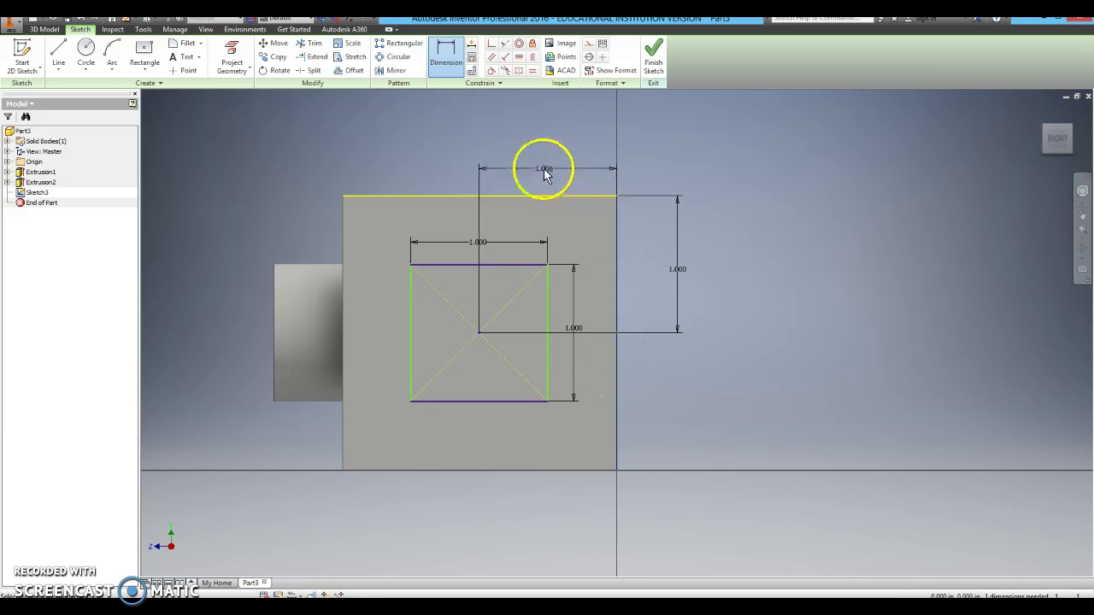
pyautogui.click(545, 172)
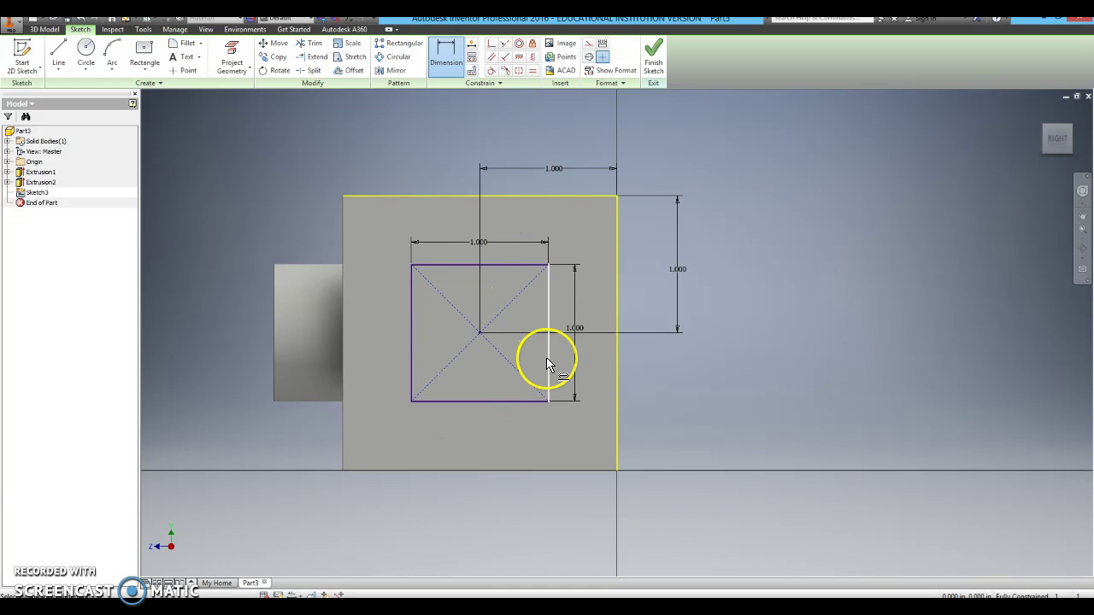
# Finish Sketch3 and extrude the 1-inch square 0.5 inch into the boss Extrusion3
pyautogui.click(654, 65)
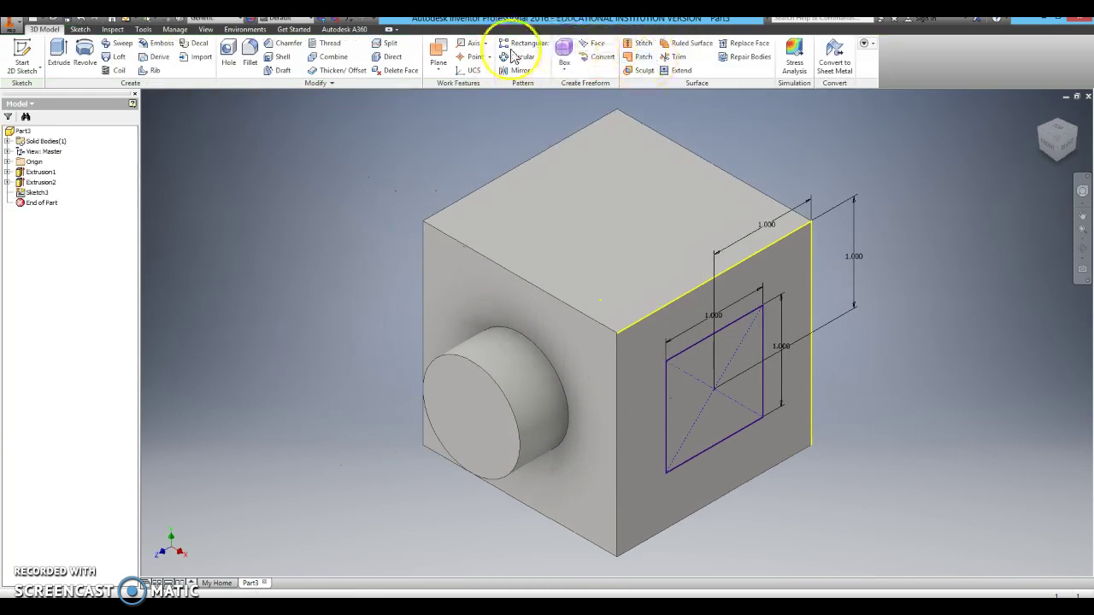
pyautogui.click(58, 53)
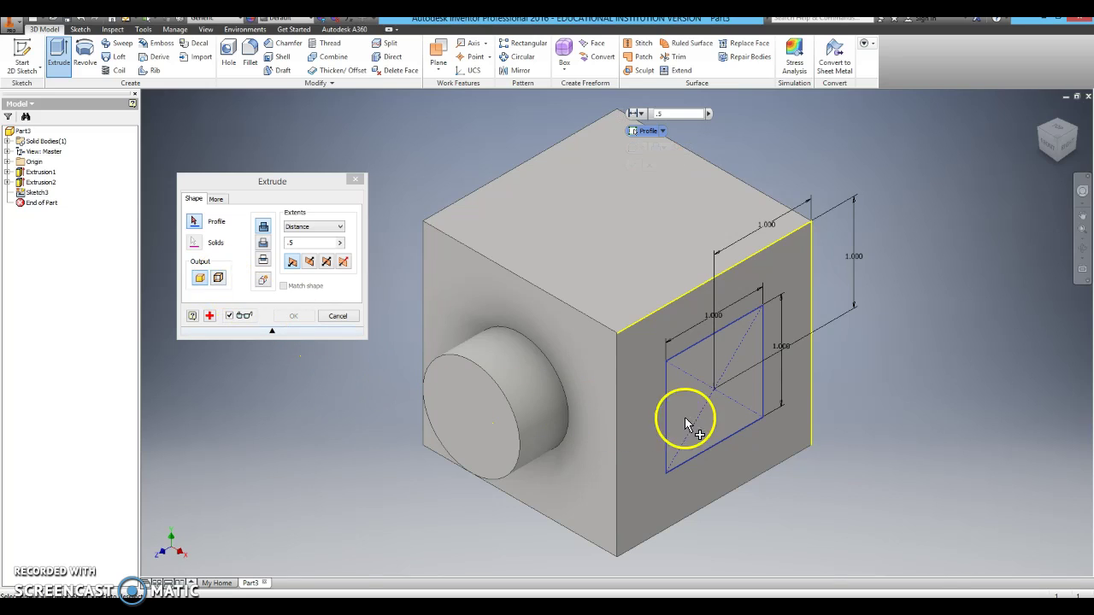
pyautogui.click(698, 395)
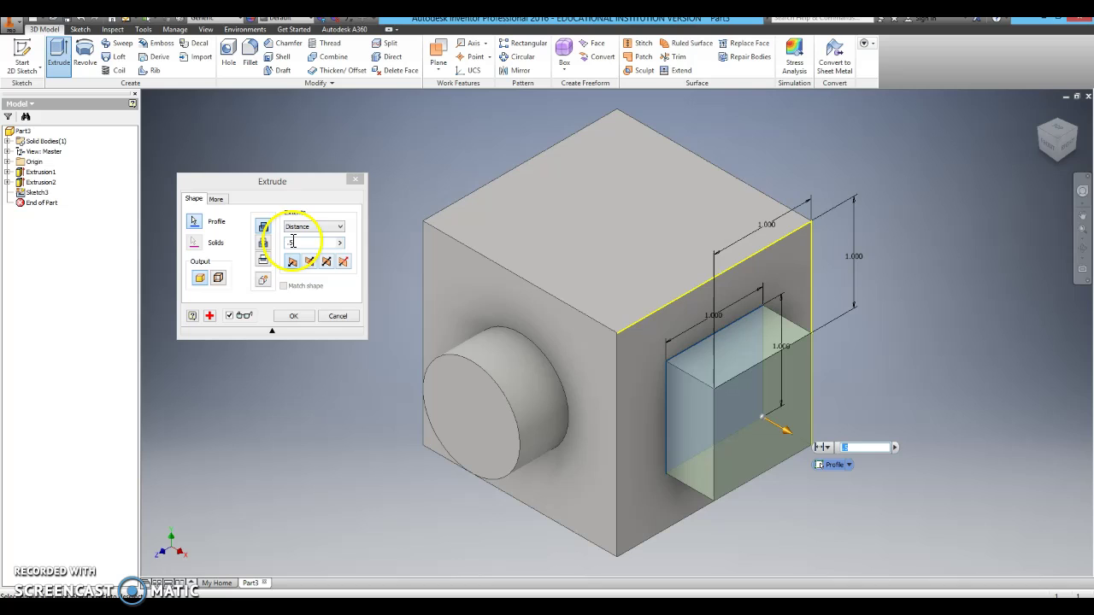
pyautogui.click(294, 317)
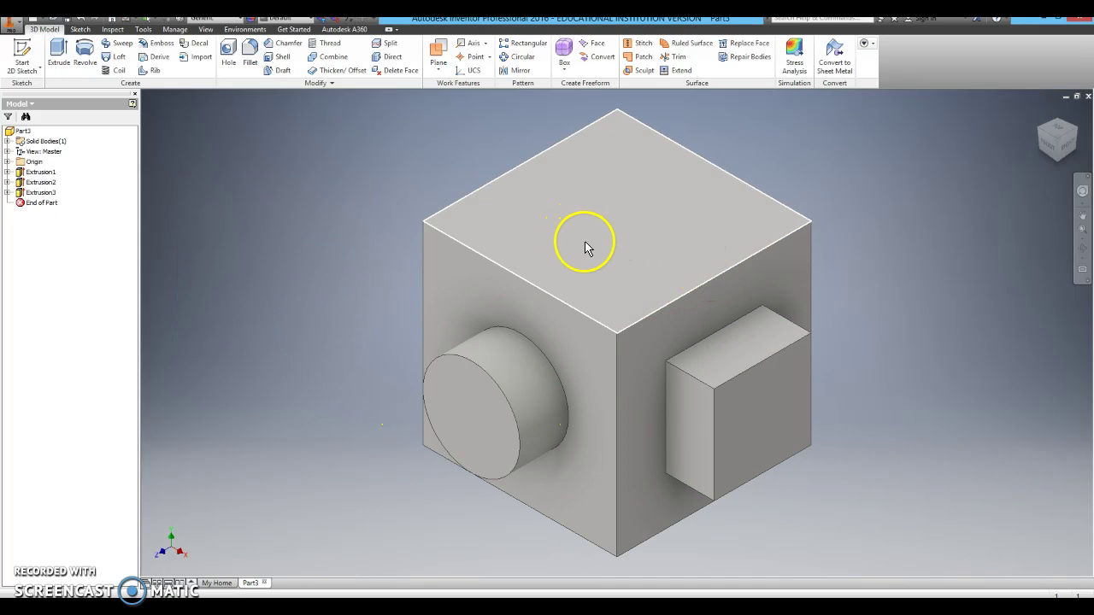
# Place a hole on the cube's top face, 1 in from the front-left top edge
pyautogui.click(227, 60)
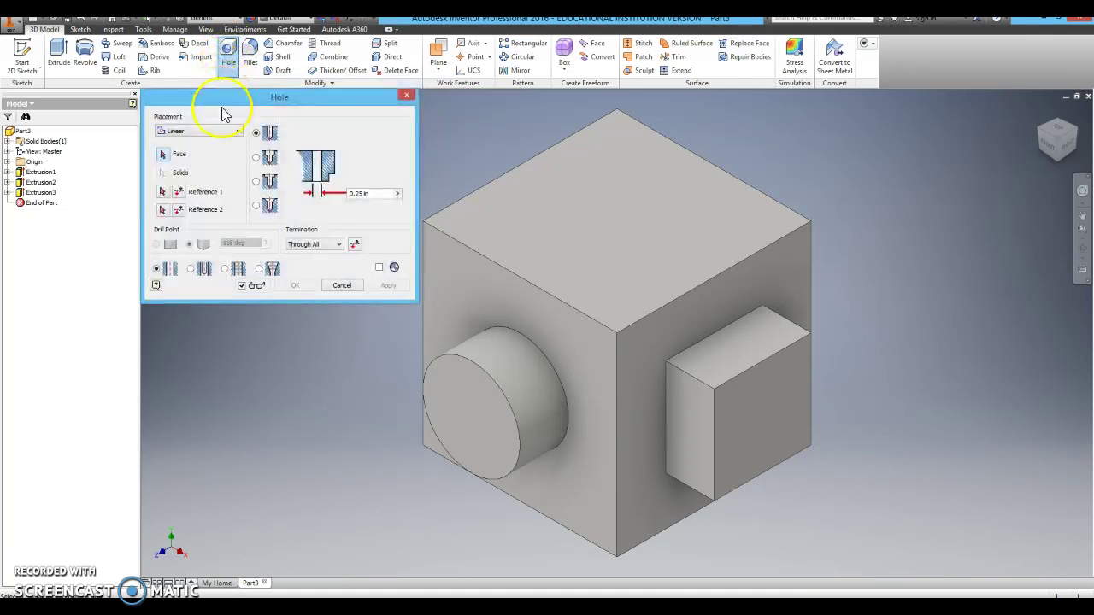
pyautogui.click(616, 221)
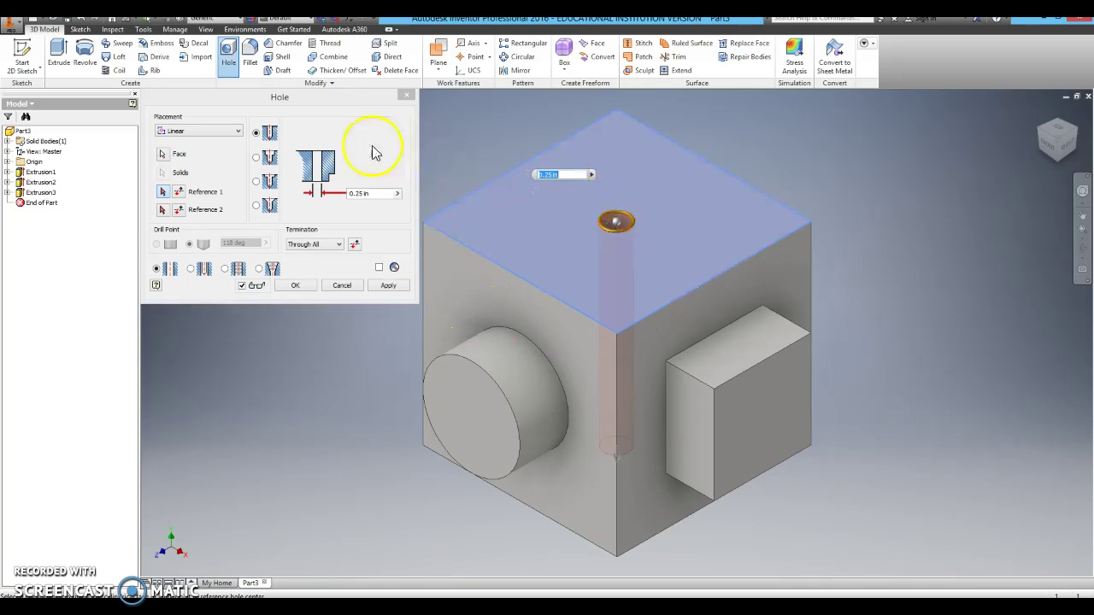
pyautogui.click(371, 194)
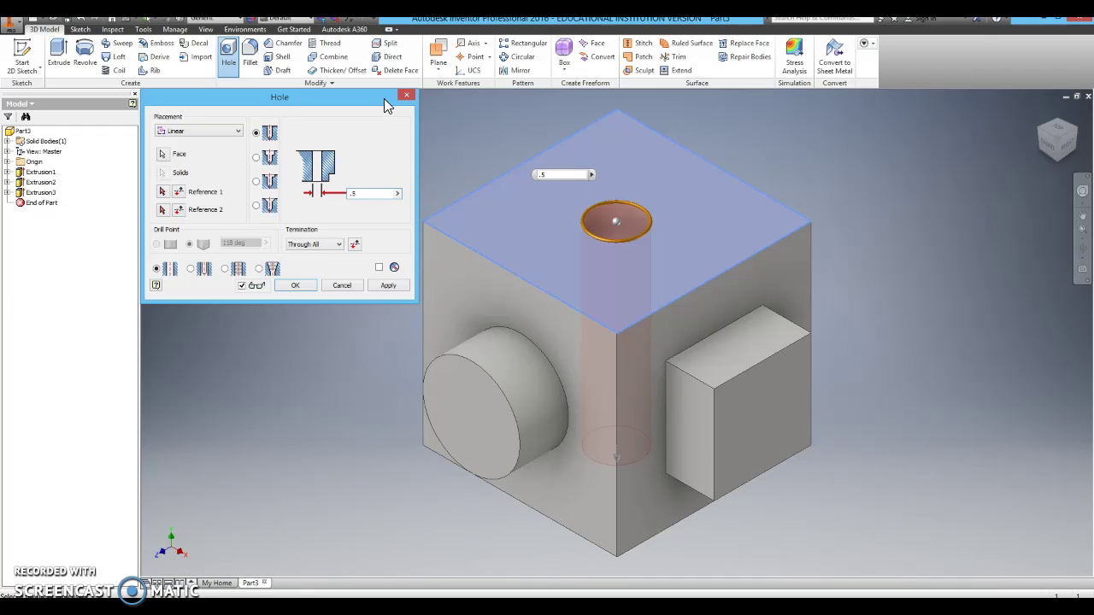
pyautogui.click(165, 194)
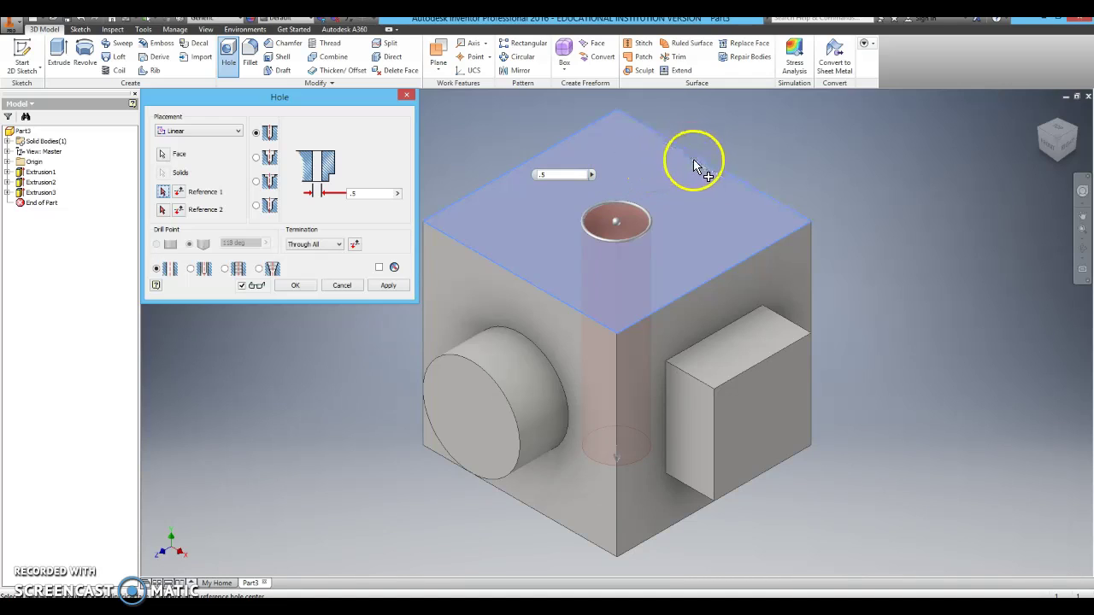
pyautogui.click(562, 306)
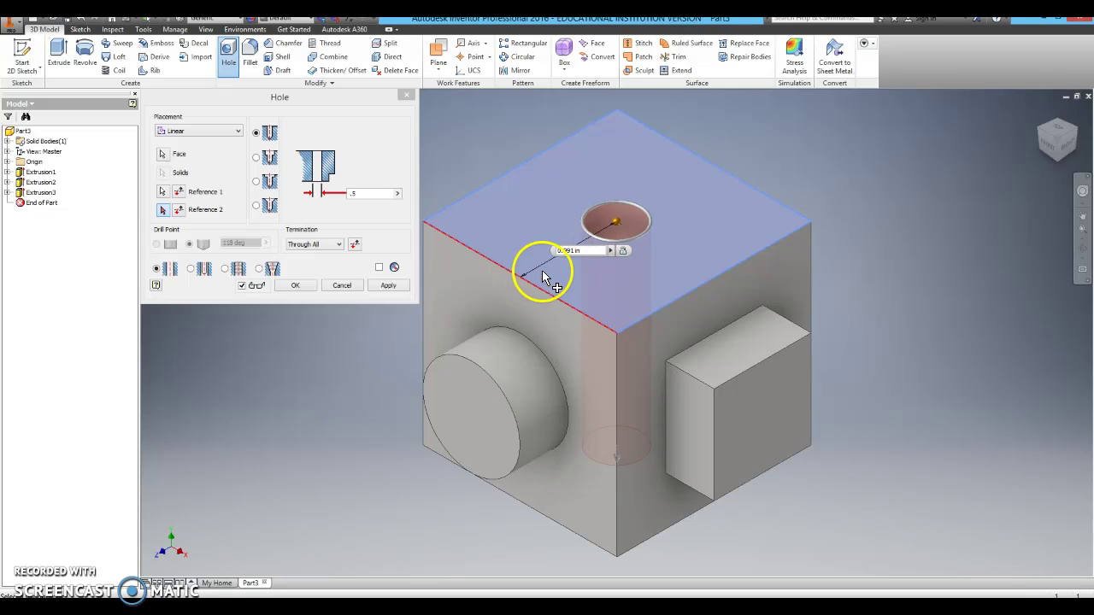
pyautogui.click(579, 251)
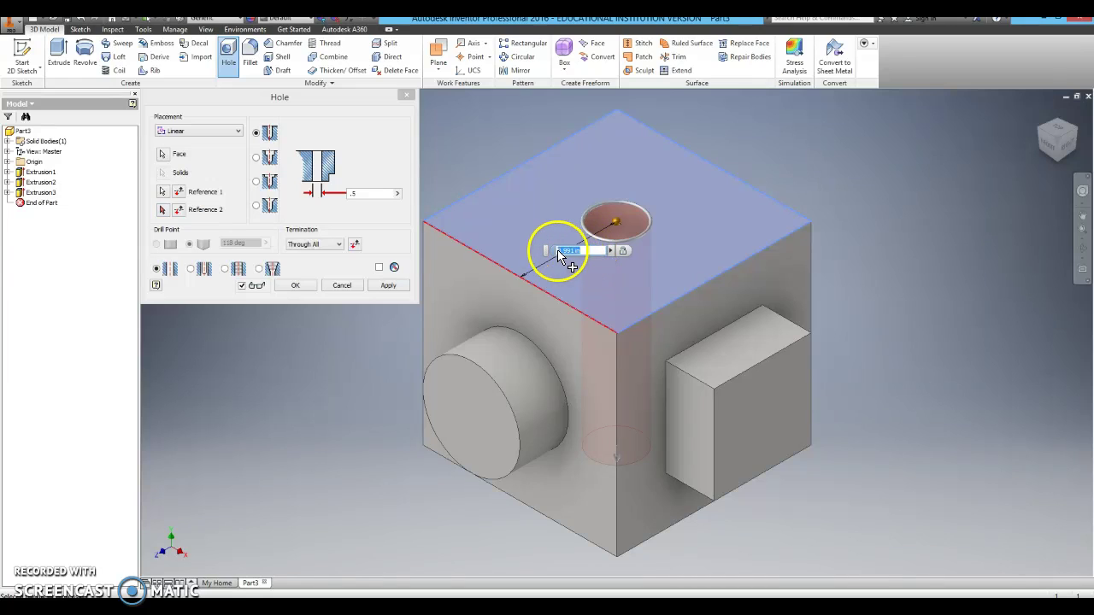
pyautogui.write('1')
pyautogui.press('Return')
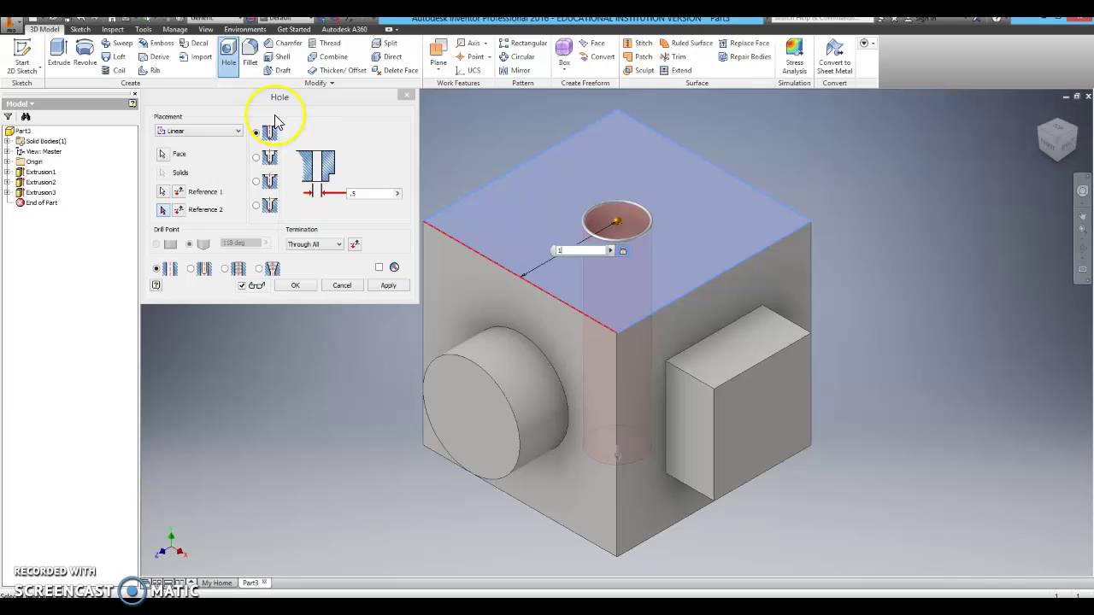
# Offset the hole 1 in from the top-right edge, give it a 1 in diameter, and create it through all
pyautogui.click(163, 211)
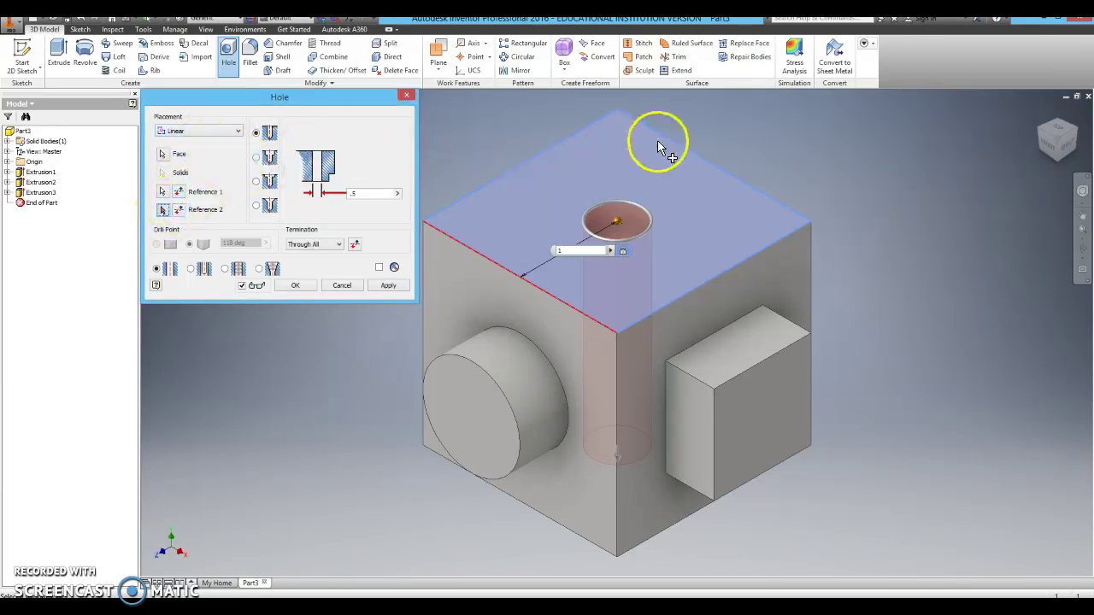
pyautogui.click(698, 287)
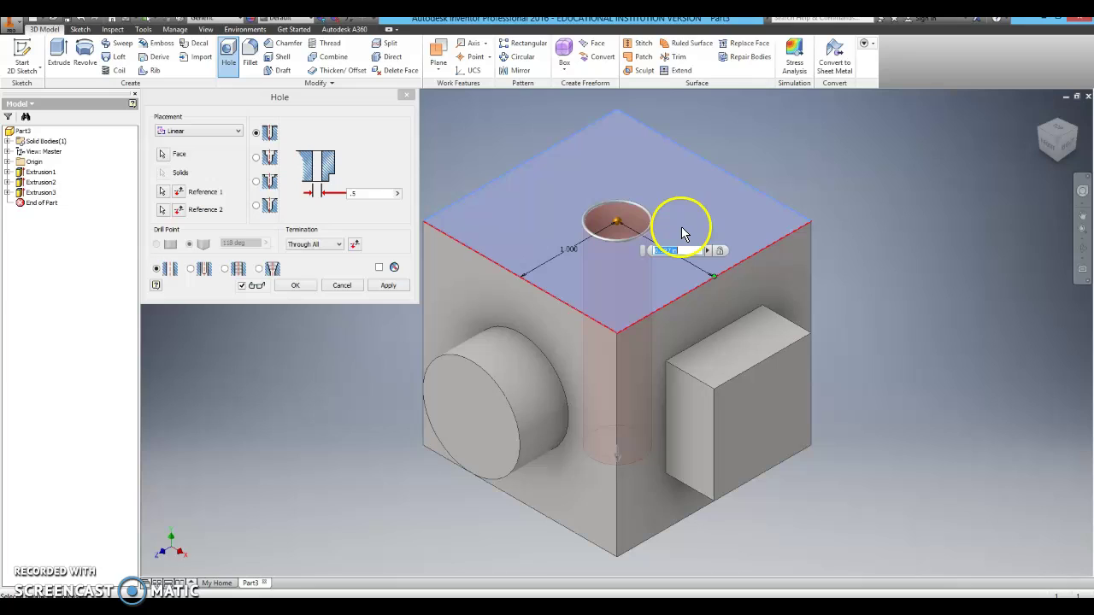
pyautogui.write('1')
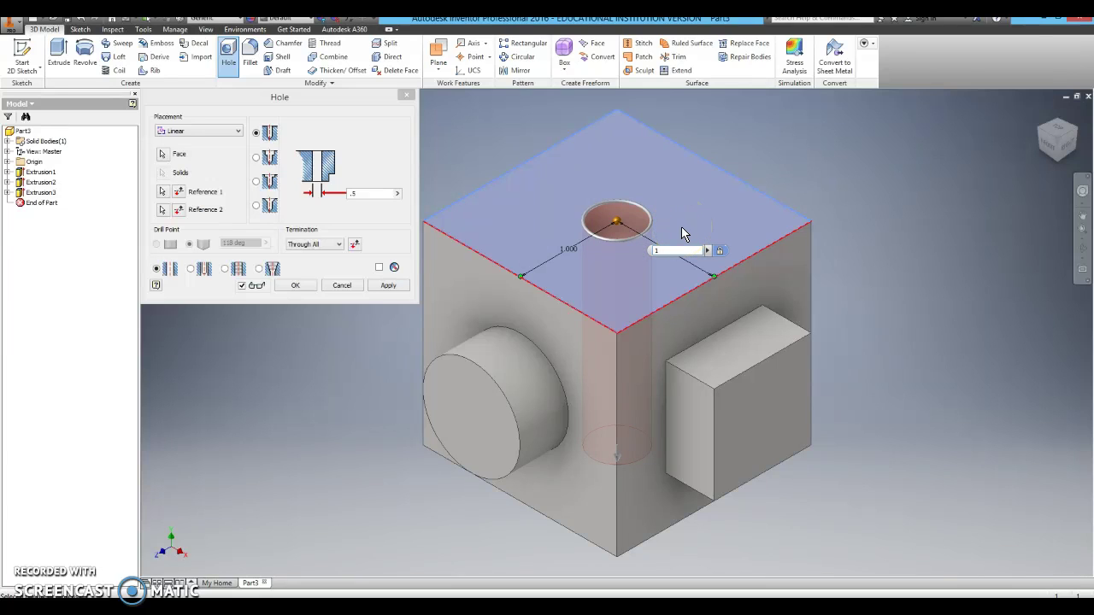
pyautogui.click(471, 208)
pyautogui.click(366, 193)
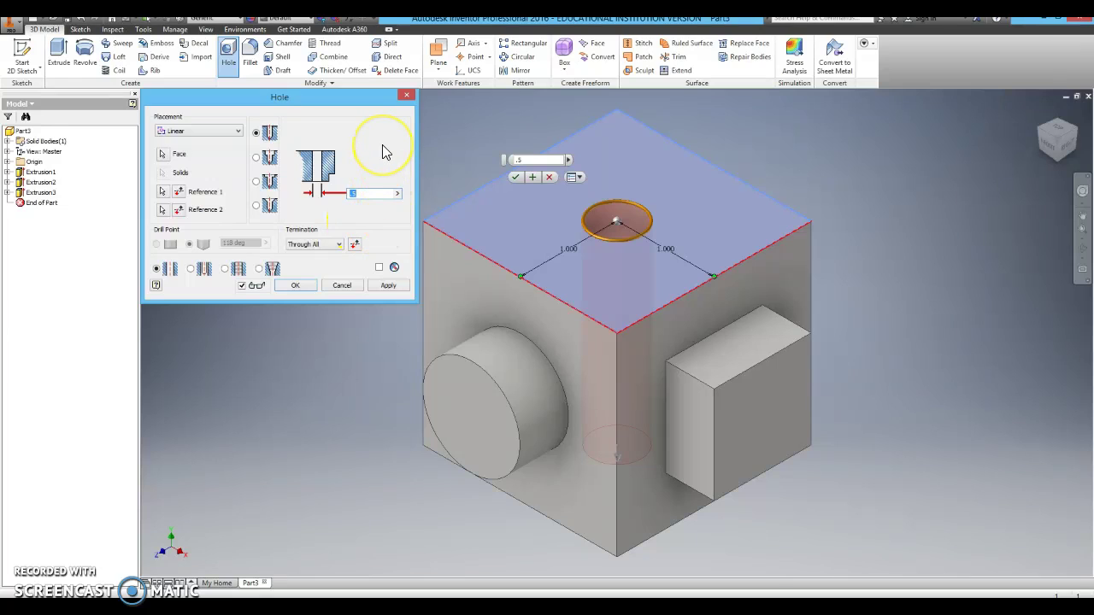
pyautogui.write('1')
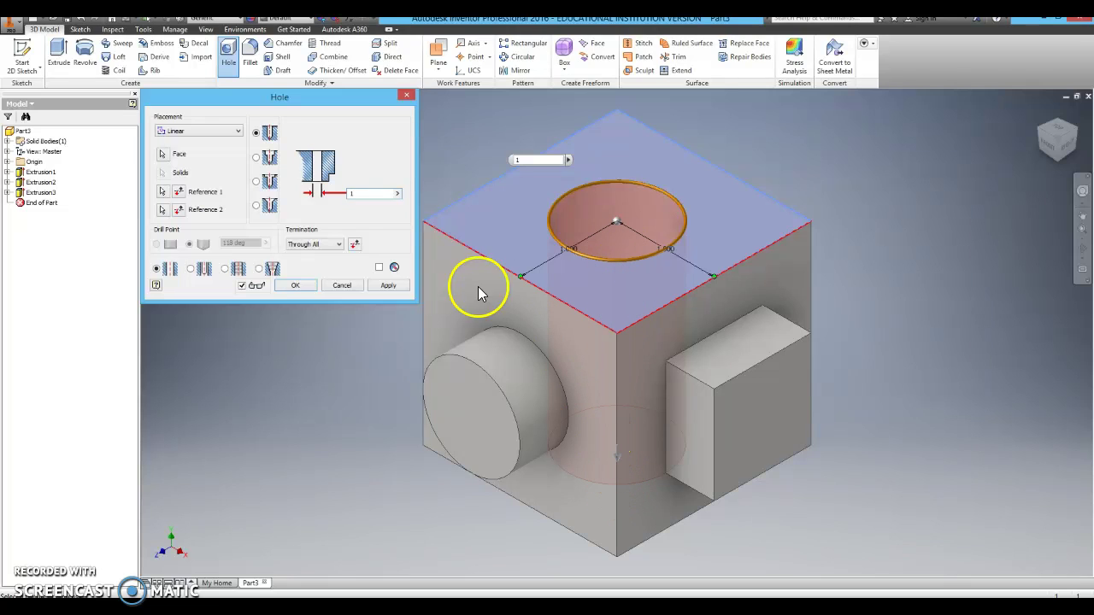
pyautogui.click(385, 287)
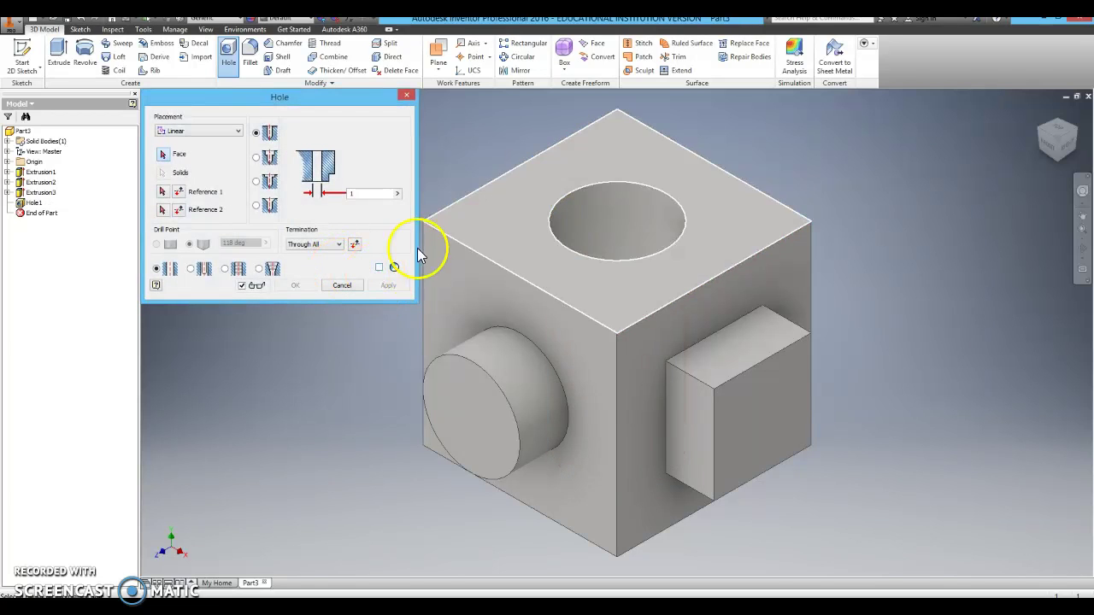
# Close the hole settings, orbit to view the part from above and below, then return to Home view
pyautogui.click(407, 95)
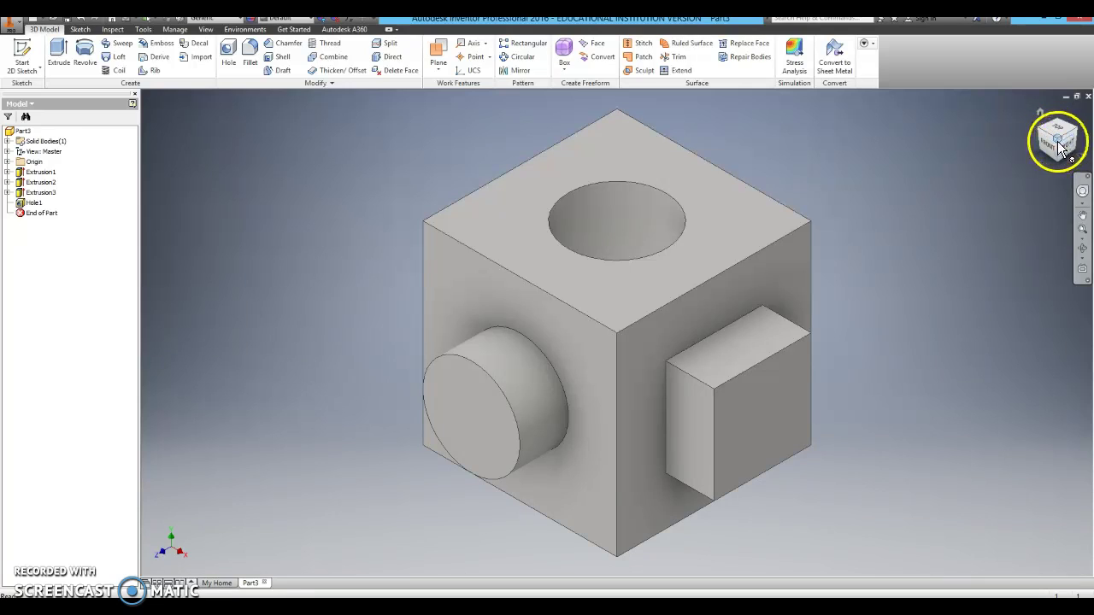
pyautogui.moveTo(1049, 146); pyautogui.dragTo(1052, 214)
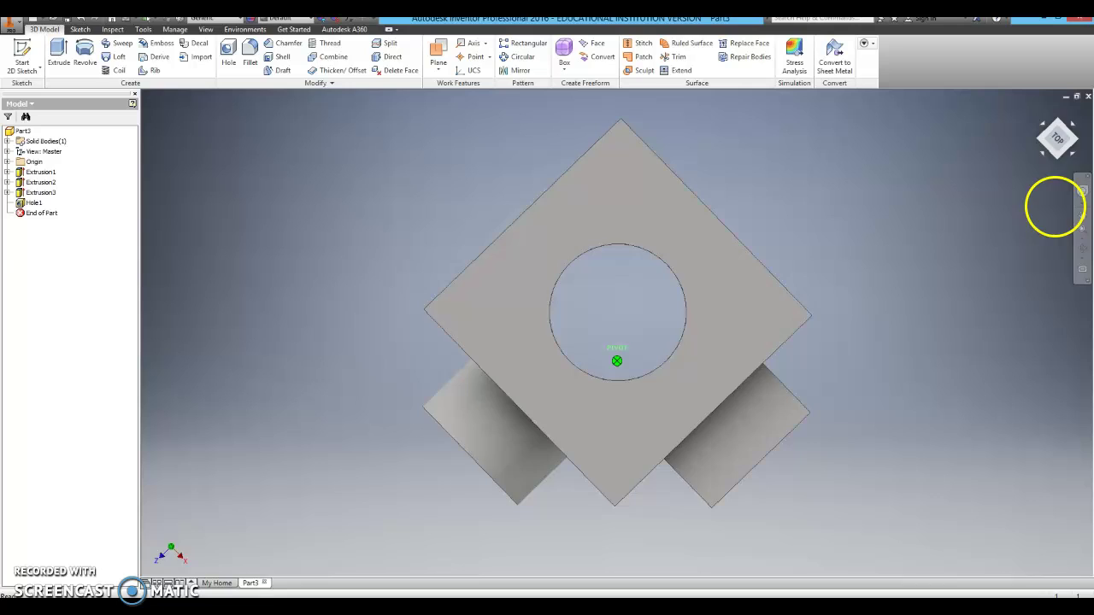
pyautogui.click(1056, 156)
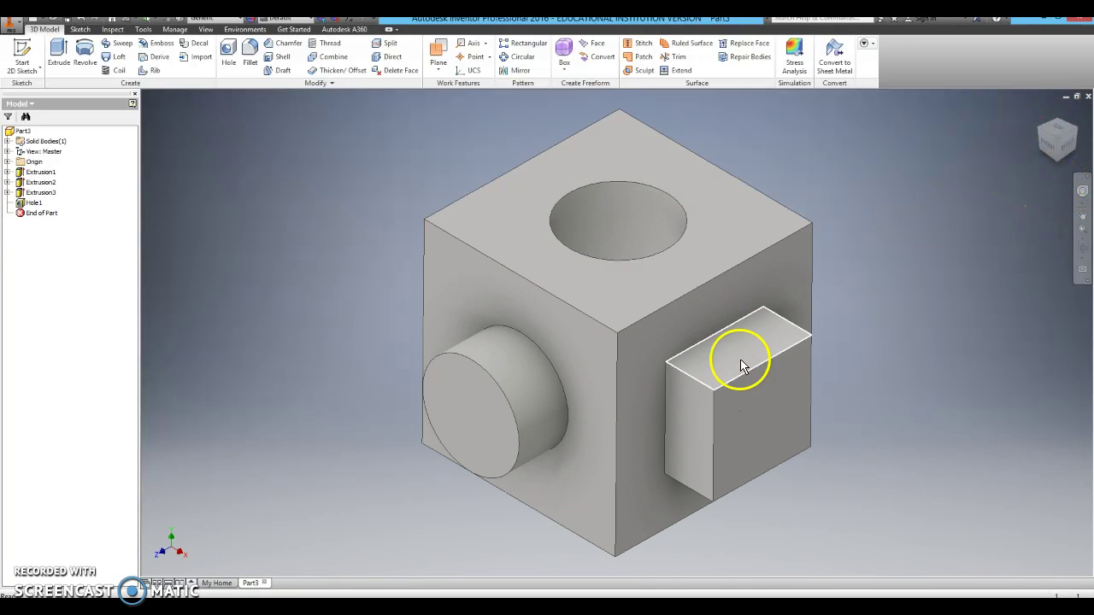
pyautogui.moveTo(1059, 139); pyautogui.dragTo(1080, 93)
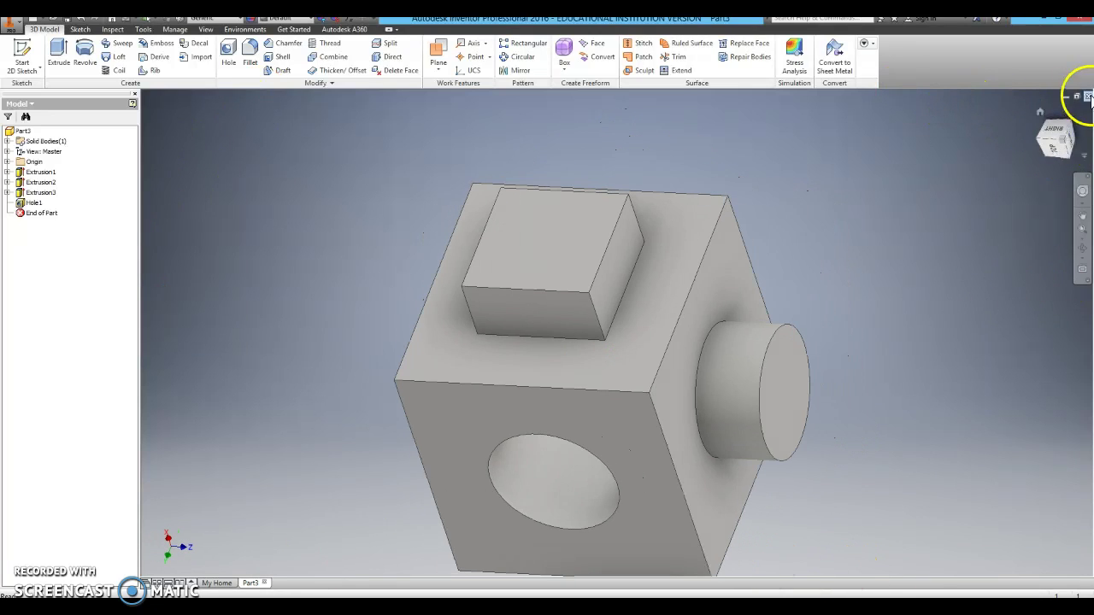
pyautogui.click(1041, 114)
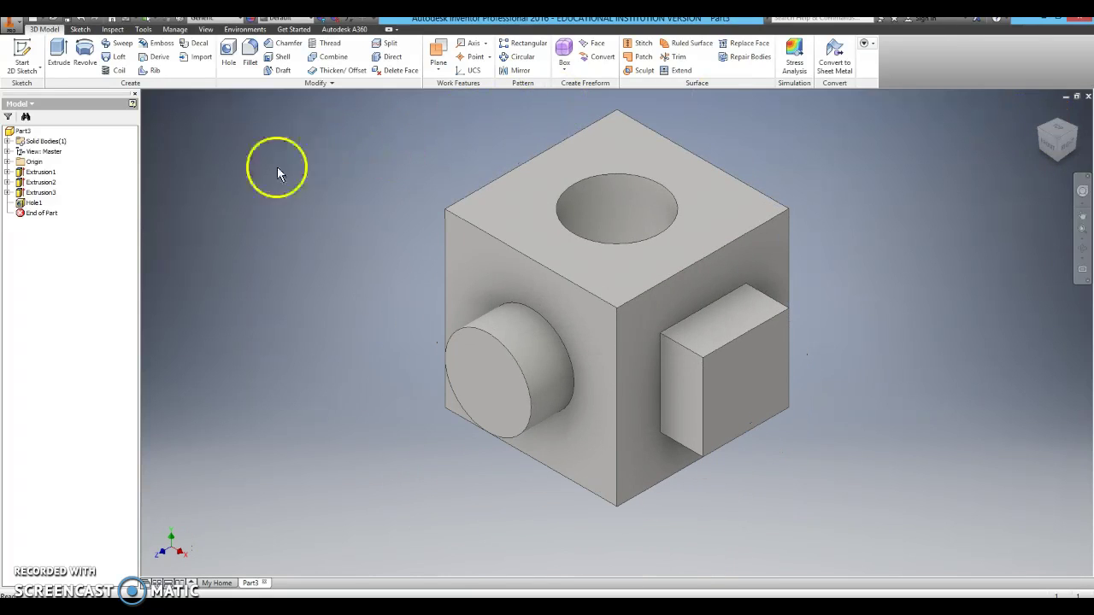
pyautogui.click(10, 24)
pyautogui.click(32, 148)
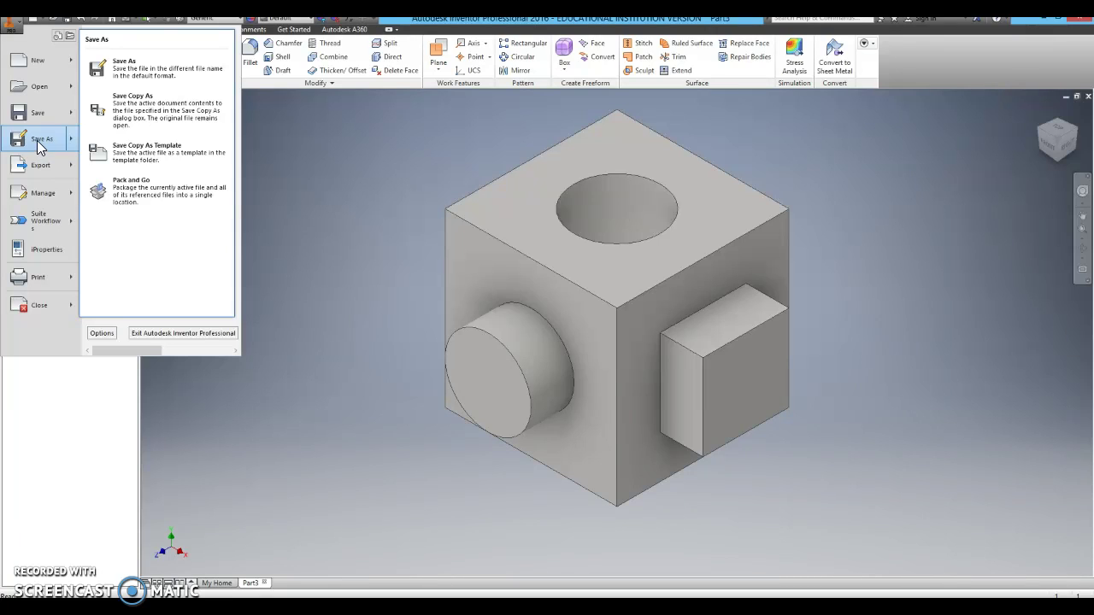
pyautogui.click(344, 201)
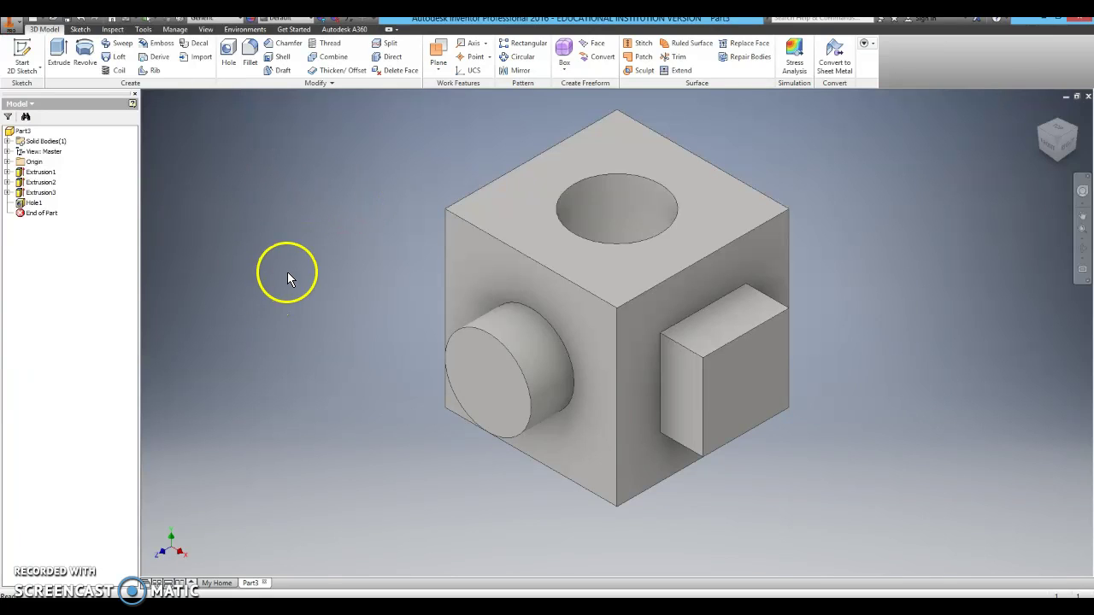
pyautogui.click(292, 273)
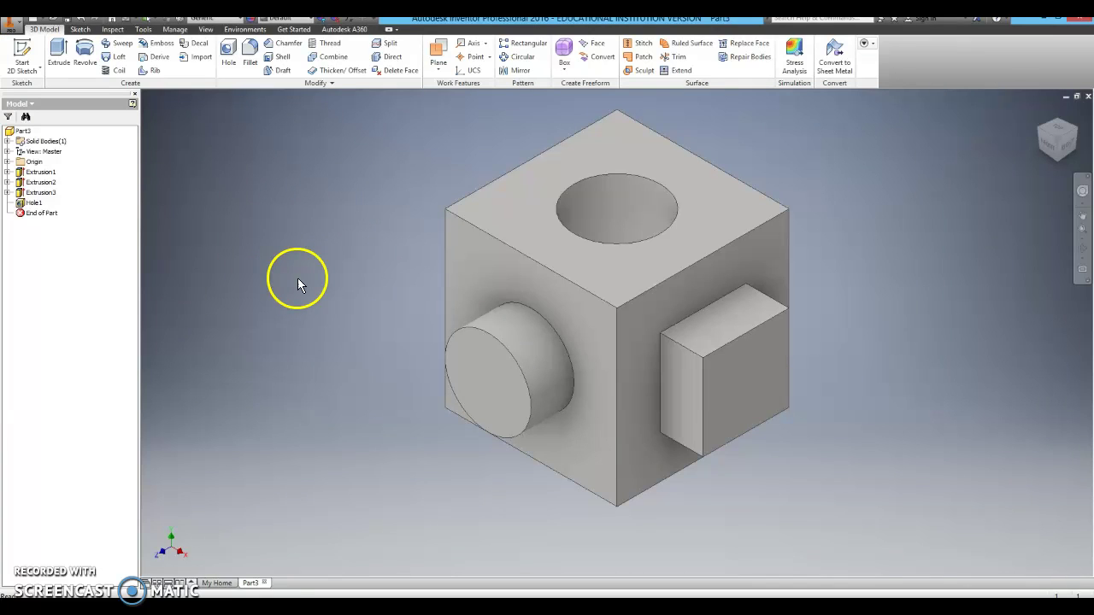